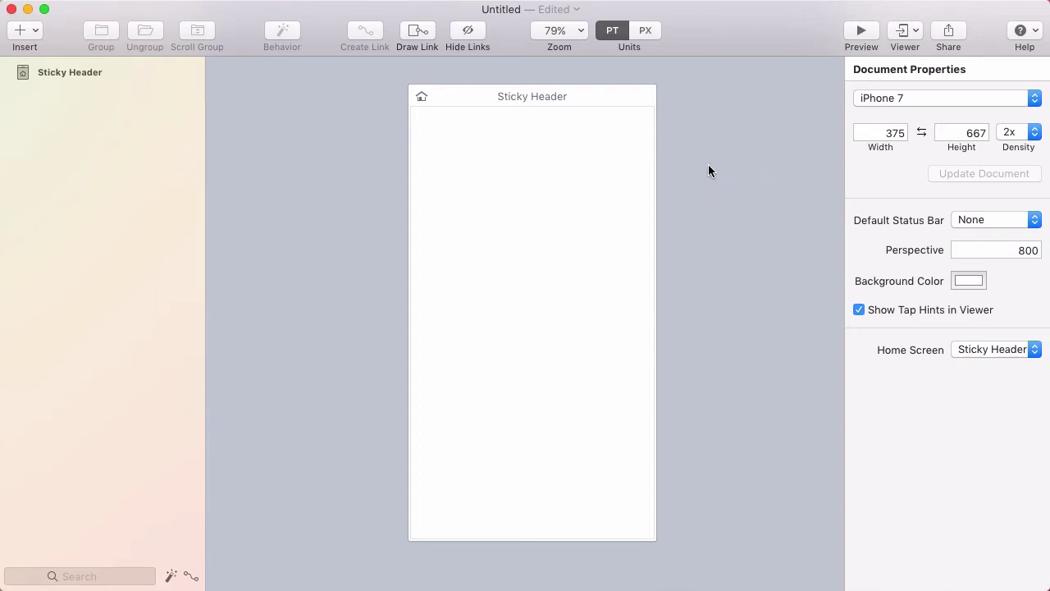
# Step: Draw a full-width header rectangle about 375 × 94 at the top of the Sticky Header screen and fill it white
pyautogui.click(535, 156)
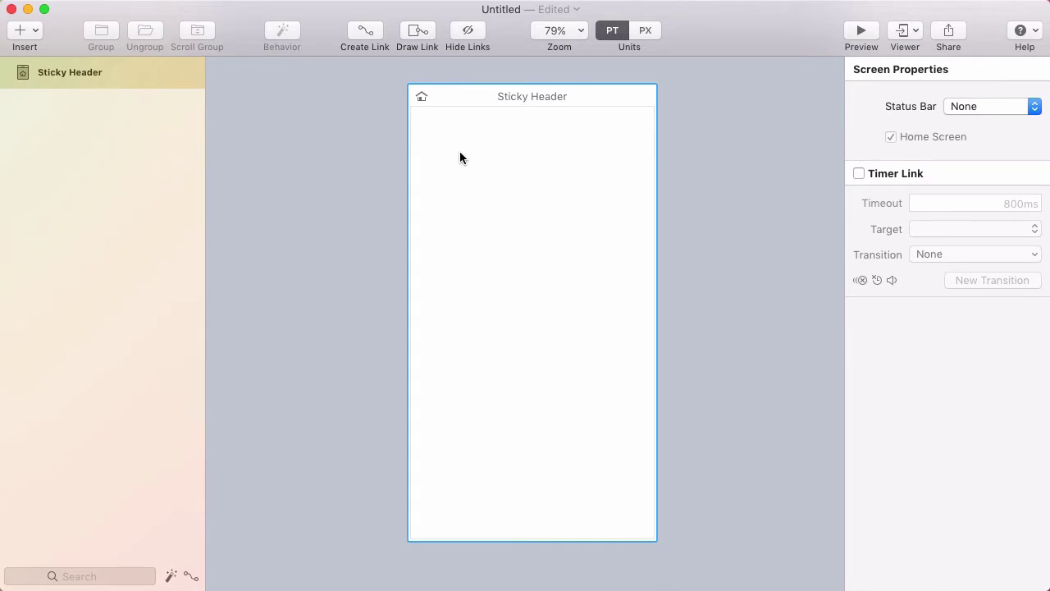
pyautogui.click(23, 33)
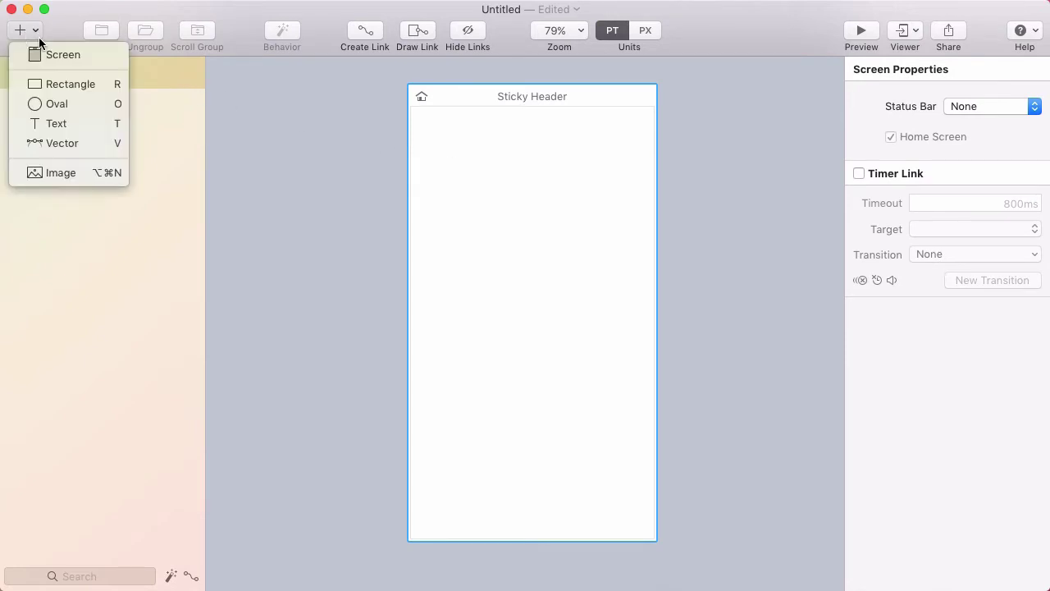
pyautogui.click(60, 82)
pyautogui.moveTo(409, 107); pyautogui.dragTo(664, 169)
pyautogui.click(946, 375)
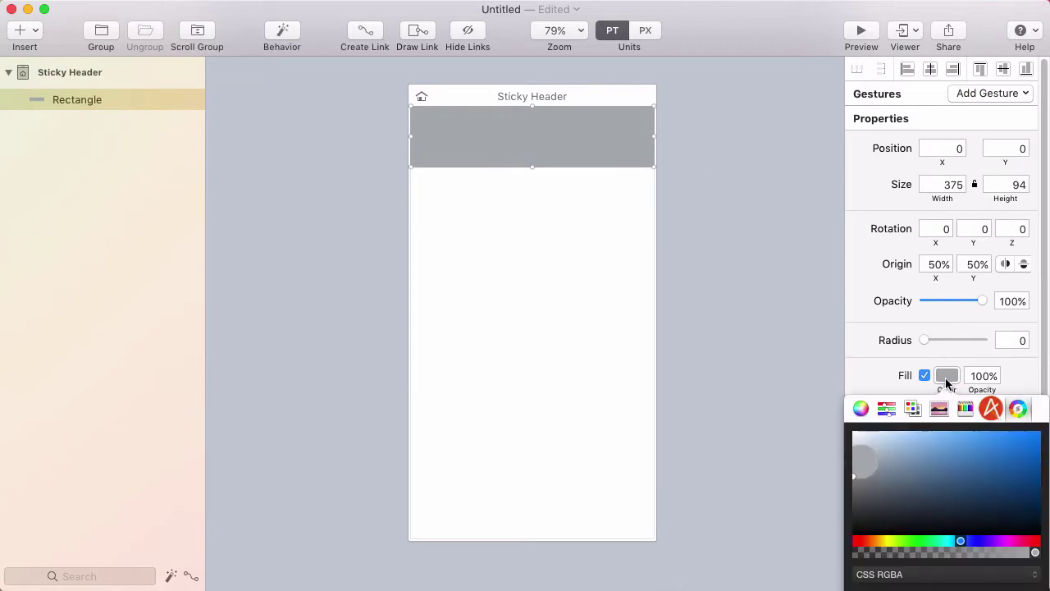
pyautogui.moveTo(901, 464); pyautogui.dragTo(816, 407)
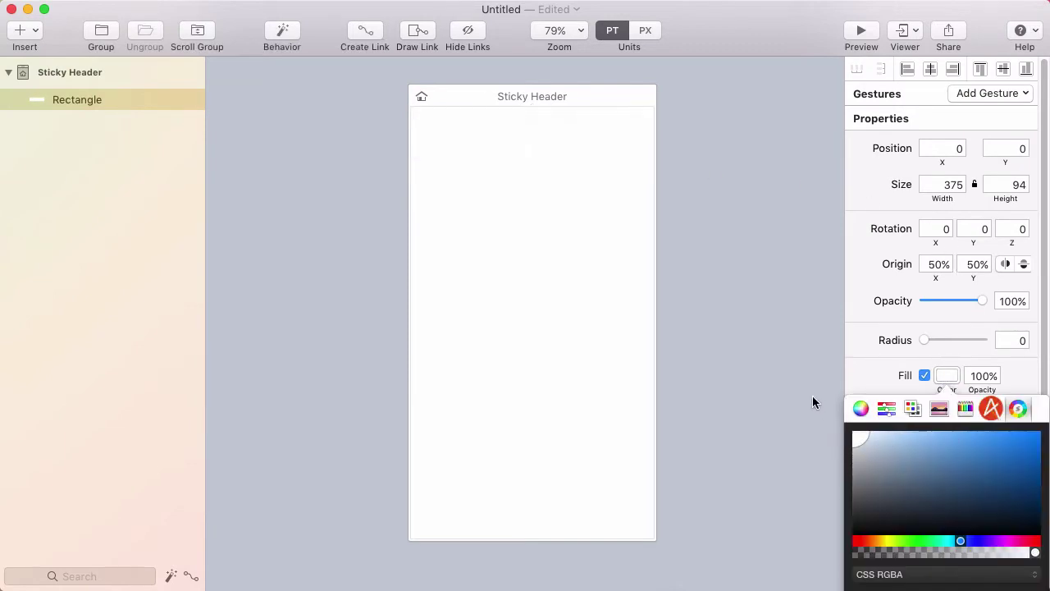
pyautogui.click(567, 325)
# Step: Add a background rectangle layered behind the header rectangle and size it to cover the whole 375 × 667 screen
pyautogui.press('r')
pyautogui.moveTo(439, 270); pyautogui.dragTo(591, 468)
pyautogui.moveTo(546, 385); pyautogui.dragTo(518, 238)
pyautogui.moveTo(79, 99); pyautogui.dragTo(91, 129)
pyautogui.moveTo(504, 274); pyautogui.dragTo(495, 264)
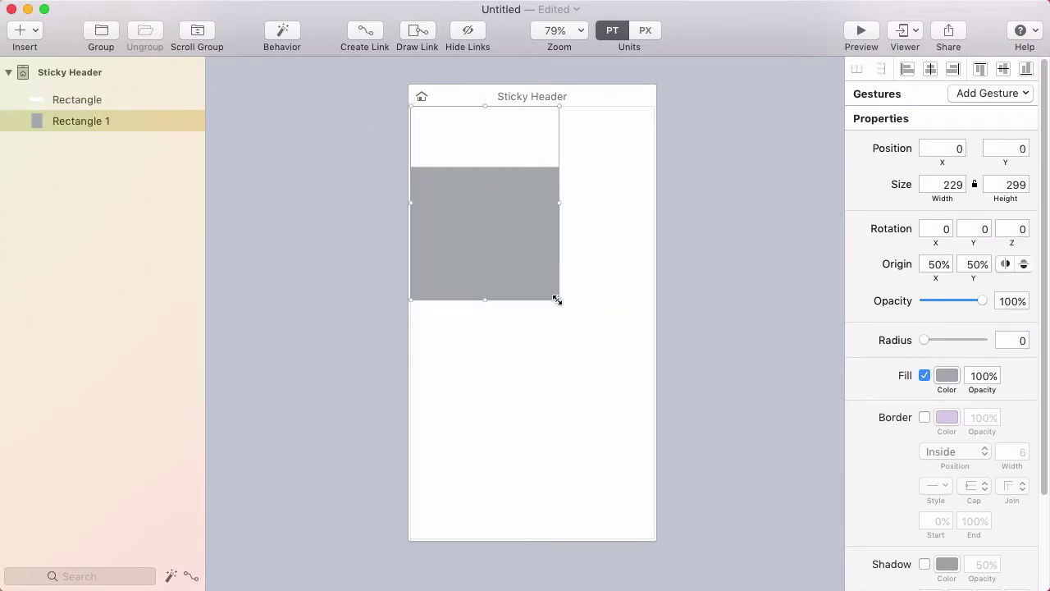
pyautogui.moveTo(557, 300); pyautogui.dragTo(654, 538)
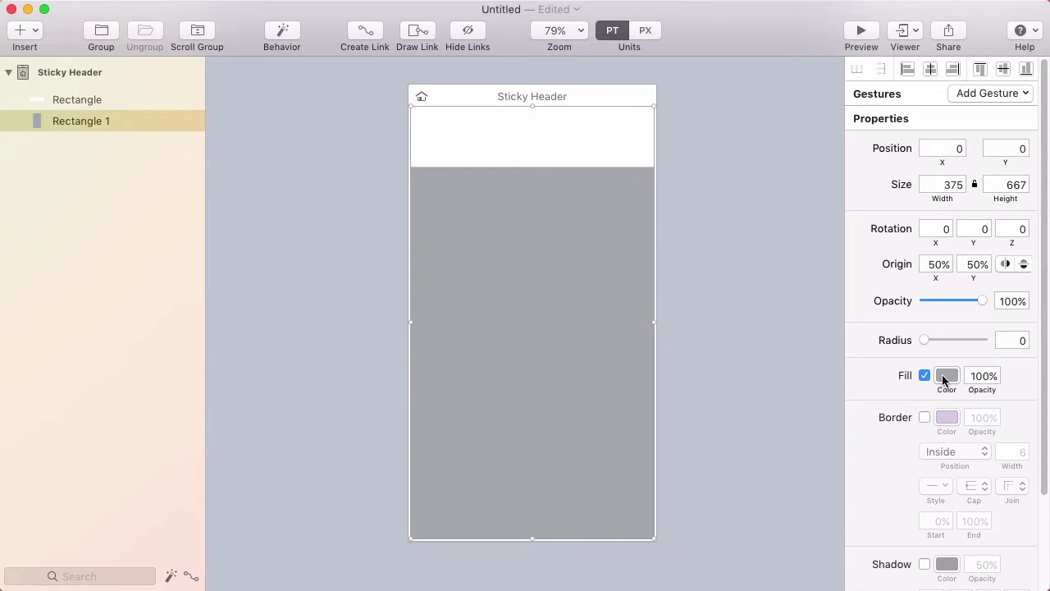
# Step: Change the background rectangle's fill to a light grey
pyautogui.click(944, 379)
pyautogui.moveTo(873, 454); pyautogui.dragTo(835, 438)
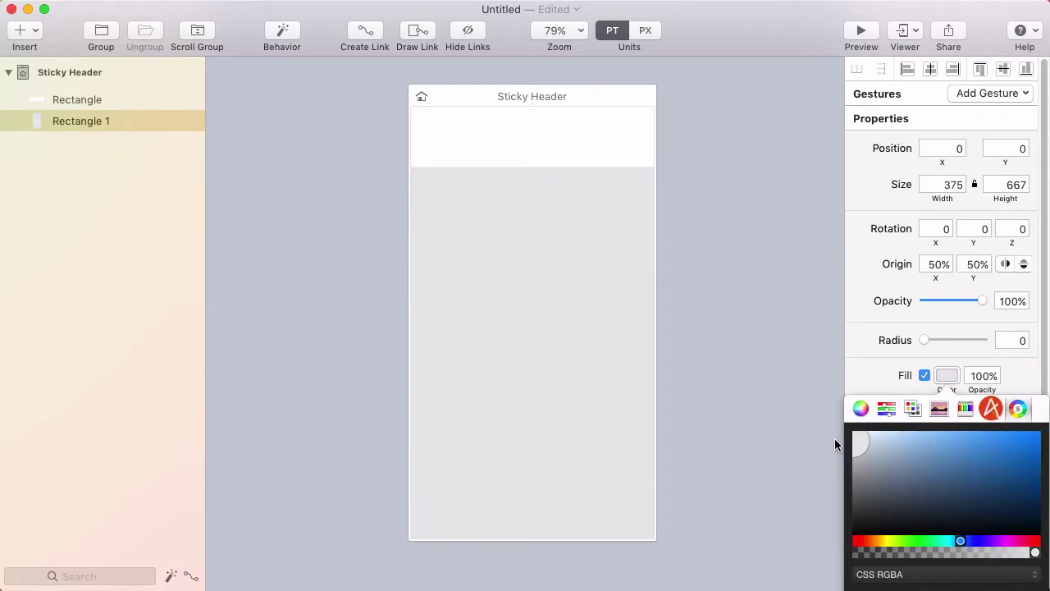
pyautogui.click(790, 356)
# Step: Shorten the white header rectangle to a height of about 75, keeping its top edge in place
pyautogui.click(597, 148)
pyautogui.moveTo(530, 165); pyautogui.dragTo(532, 151)
pyautogui.click(771, 160)
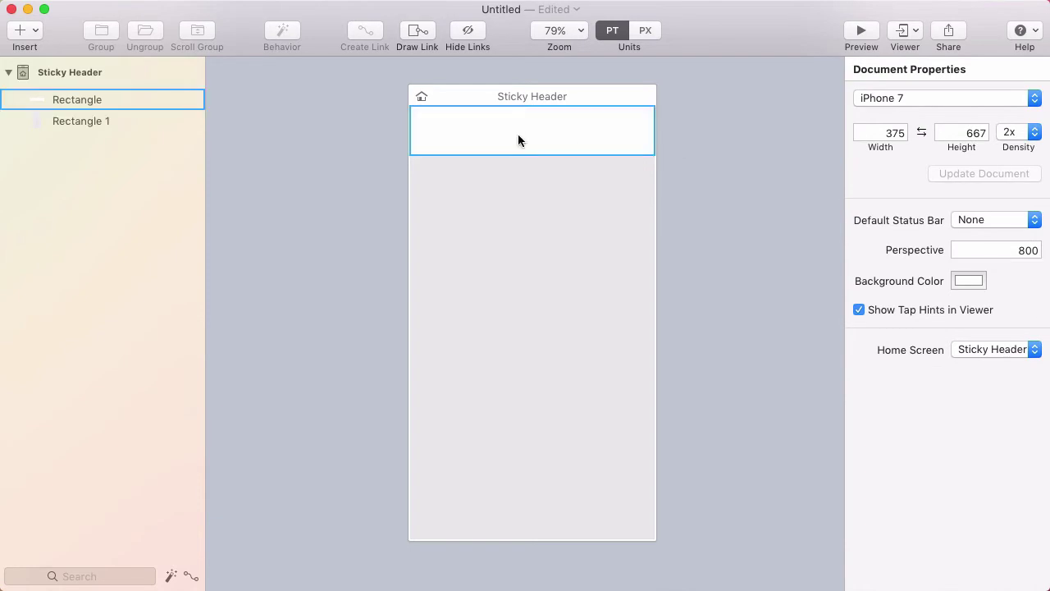
# Step: Add a text layer reading "Sticky Header" on the white header rectangle
pyautogui.press('t')
pyautogui.click(507, 129)
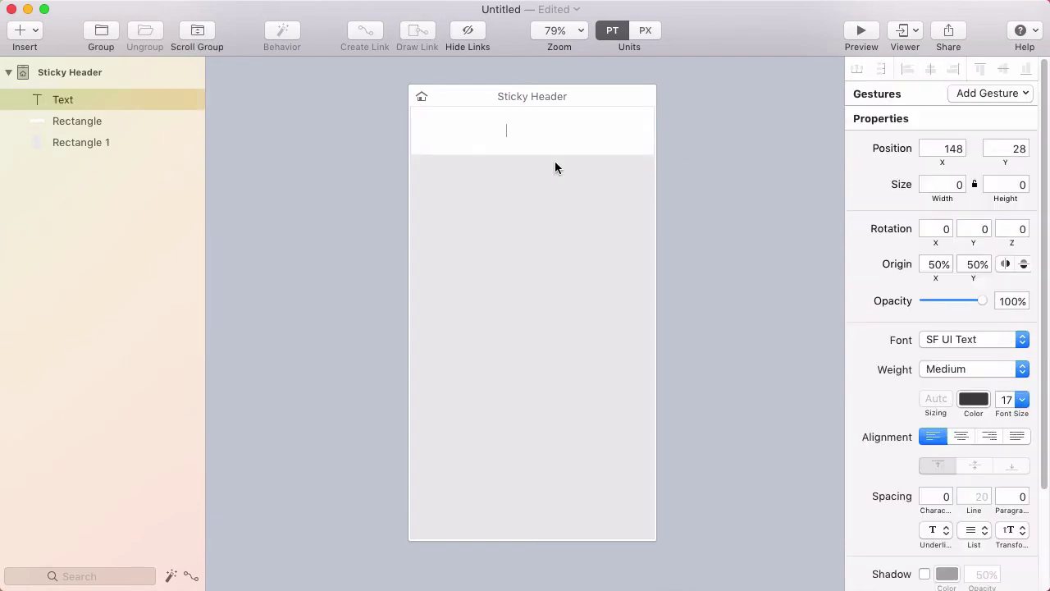
pyautogui.write('Sticky Header')
pyautogui.press('Escape')
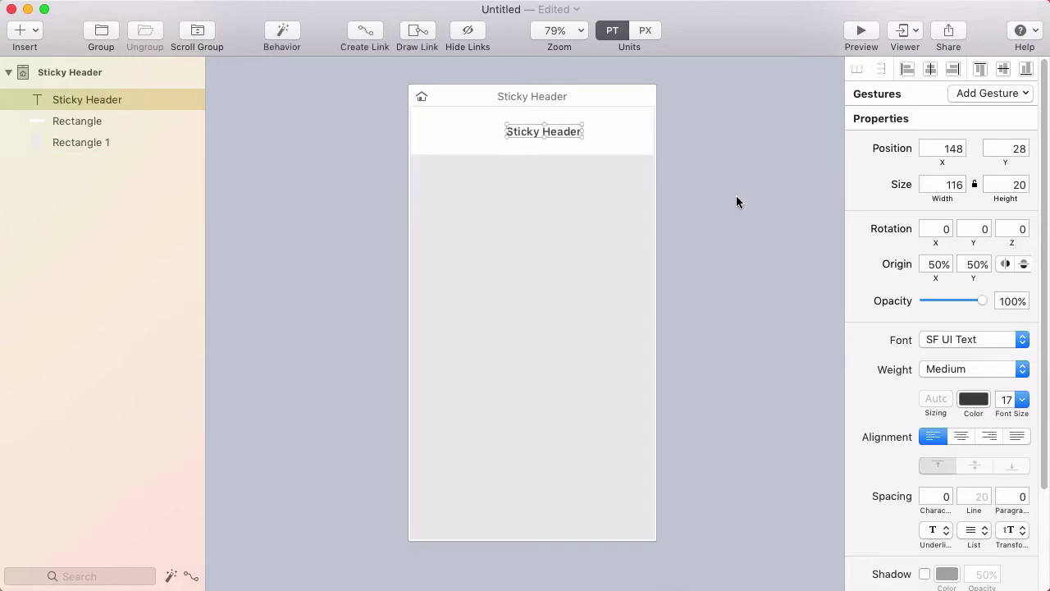
# Step: Center the "Sticky Header" text horizontally and vertically on the white header rectangle
pyautogui.keyDown('shift'); pyautogui.click(615, 138); pyautogui.keyUp('shift')
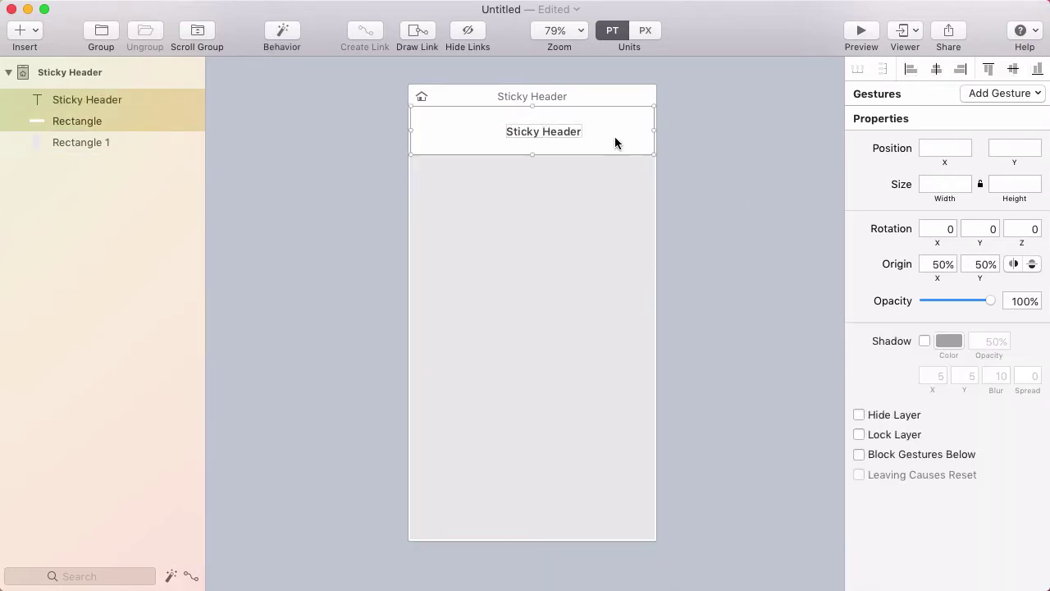
pyautogui.click(937, 71)
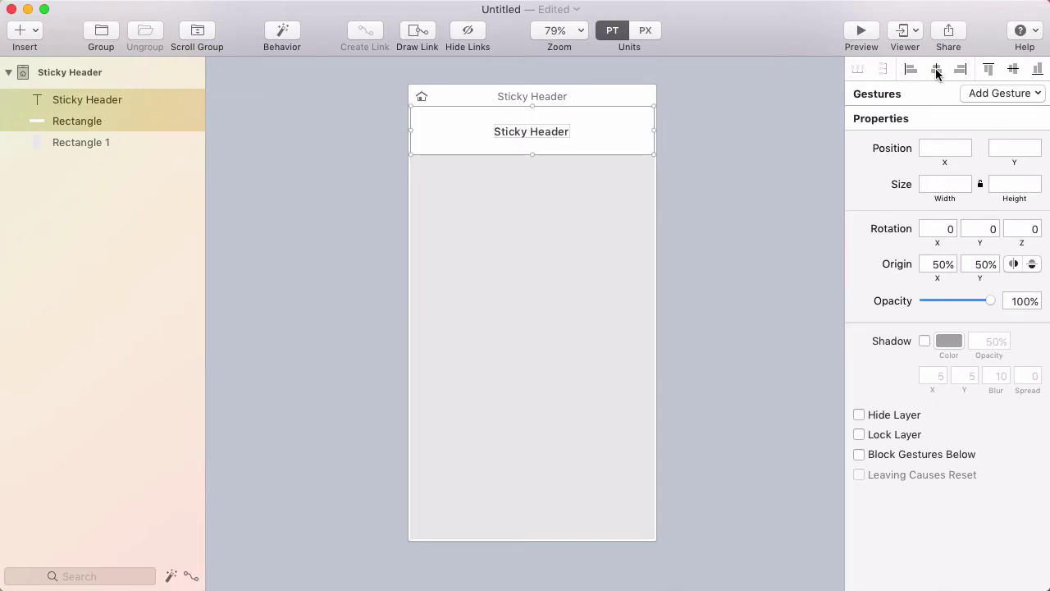
pyautogui.click(1014, 70)
pyautogui.click(731, 133)
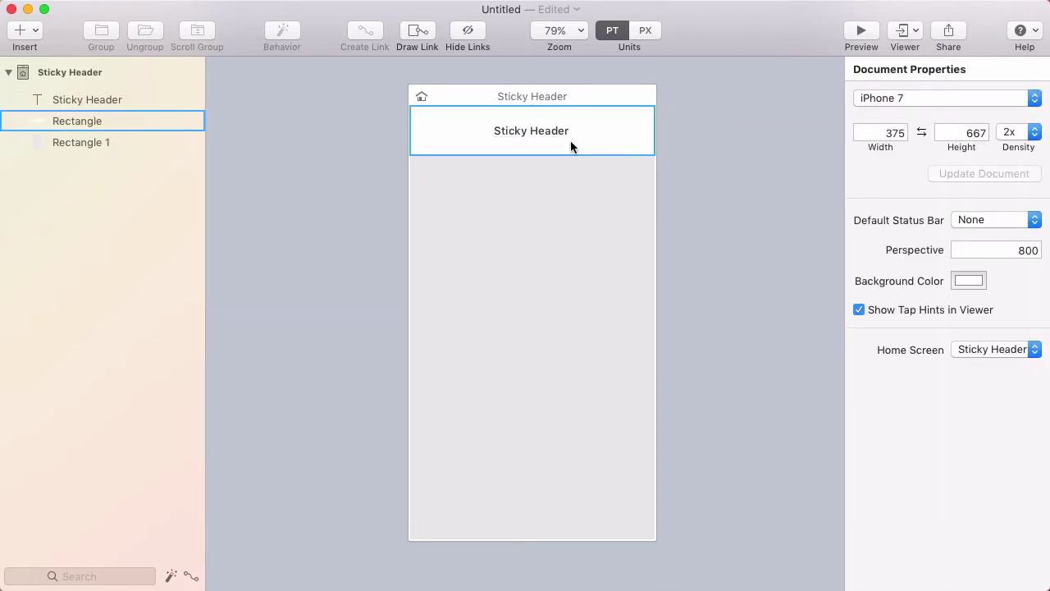
# Step: Group the title text with the white header rectangle and name the group "Header"
pyautogui.click(566, 133)
pyautogui.keyDown('shift'); pyautogui.click(606, 138); pyautogui.keyUp('shift')
pyautogui.press('super+g')
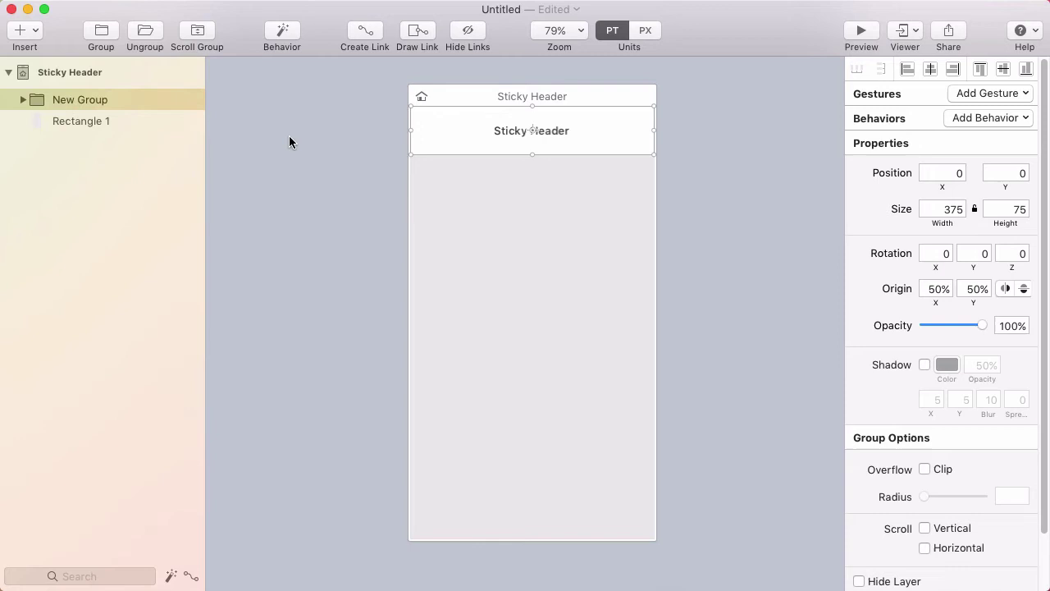
pyautogui.press('Return')
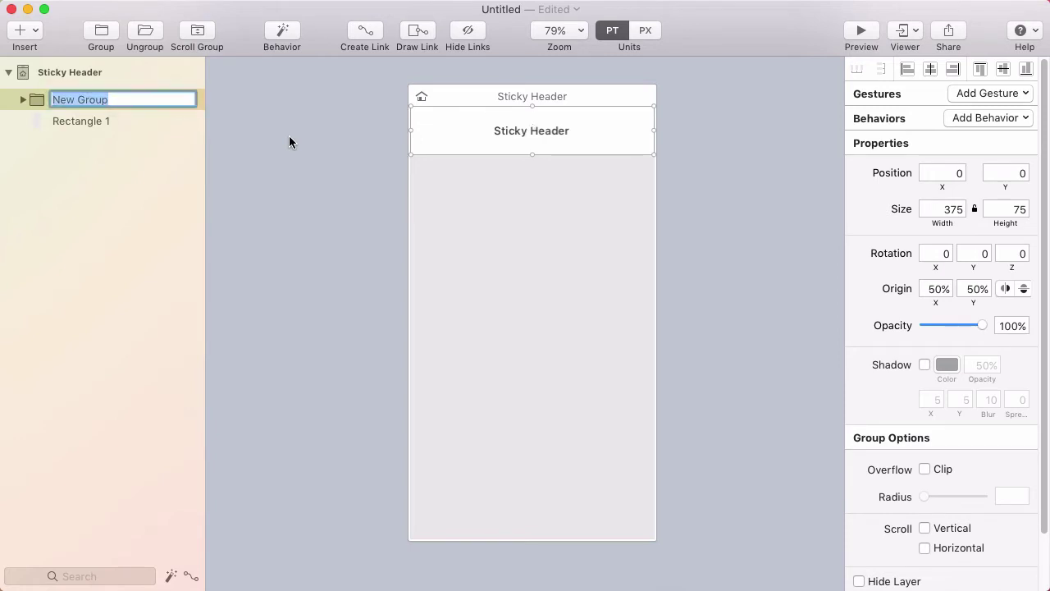
pyautogui.write('Head')
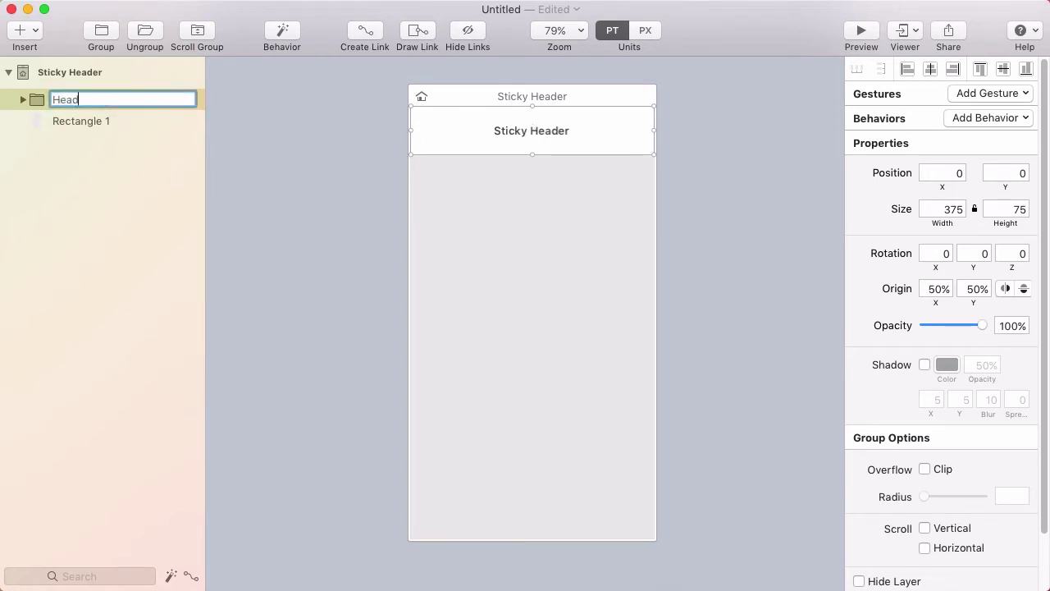
pyautogui.write('er')
pyautogui.press('Return')
pyautogui.click(243, 179)
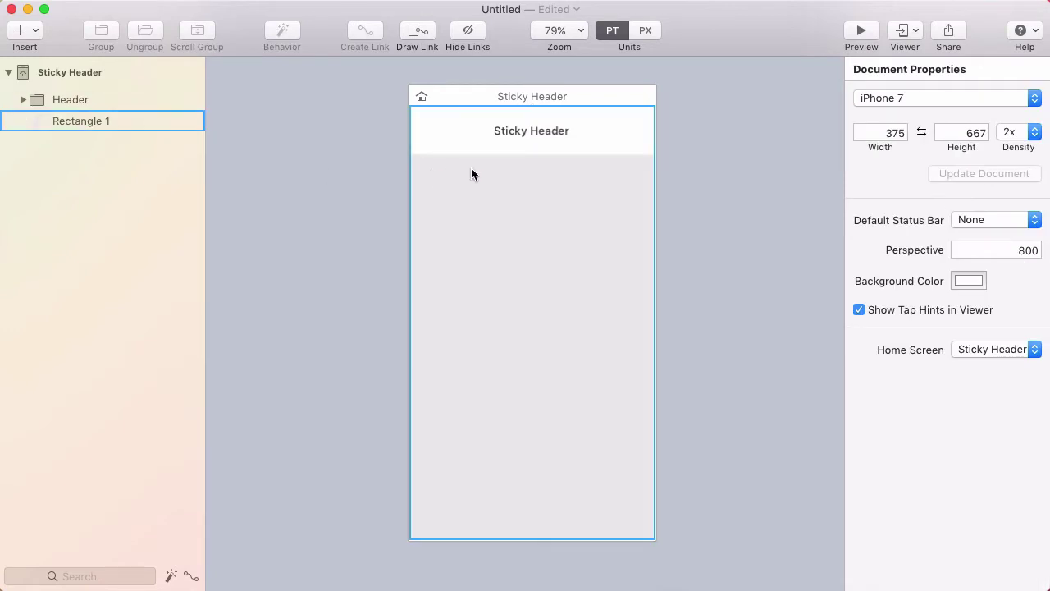
# Step: Build a block of four left-aligned grey placeholder bars below the header, each 26 high with differing widths
pyautogui.click(536, 334)
pyautogui.press('r')
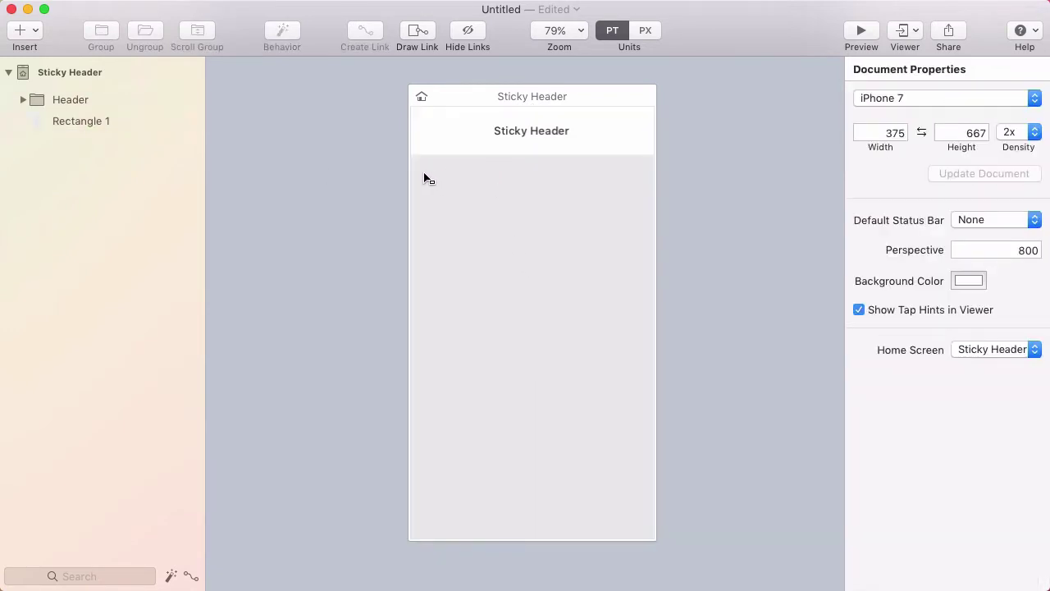
pyautogui.press('Escape')
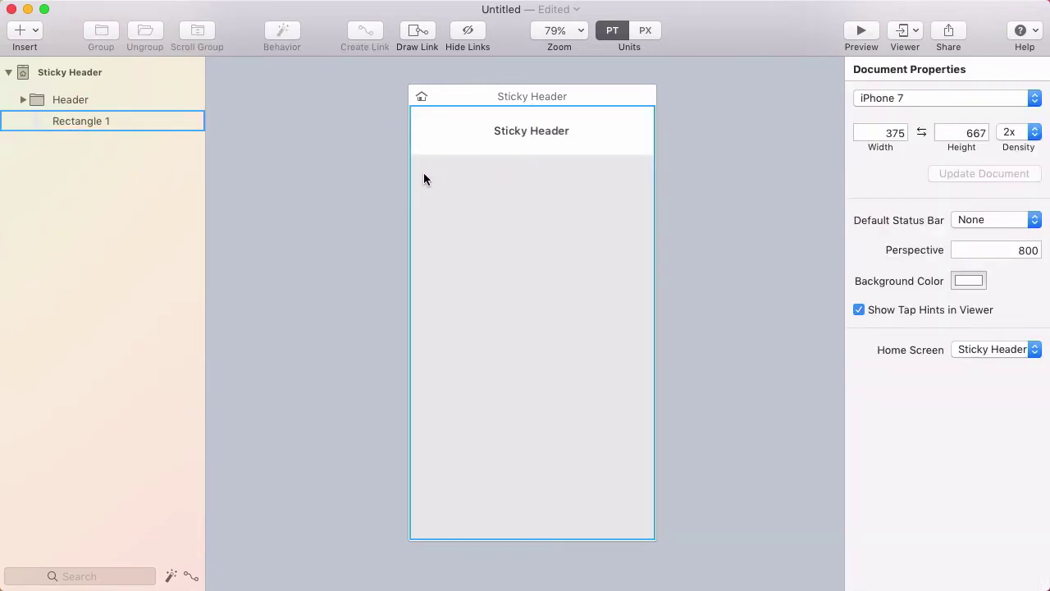
pyautogui.press('r')
pyautogui.moveTo(425, 171)
pyautogui.mouseDown()
pyautogui.moveTo(484, 190)
pyautogui.moveTo(575, 189)
pyautogui.moveTo(534, 213)
pyautogui.moveTo(622, 212)
pyautogui.moveTo(583, 237)
pyautogui.moveTo(612, 235)
pyautogui.moveTo(580, 261)
pyautogui.moveTo(613, 257)
pyautogui.mouseUp()
pyautogui.press('super+d')
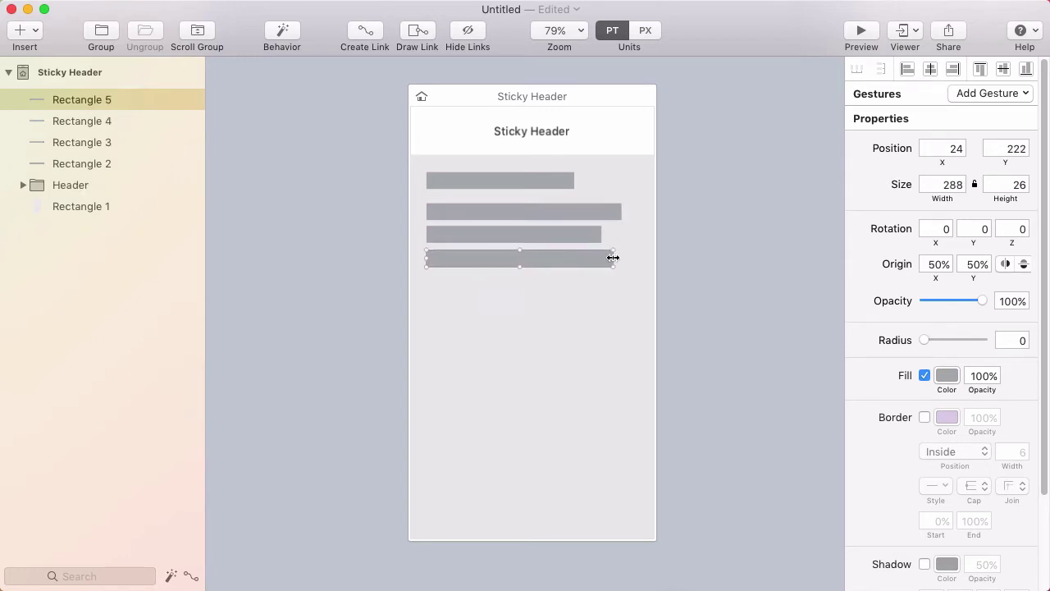
pyautogui.click(614, 248)
# Step: Duplicate the block of four placeholder bars twice, stacking the copies at equal intervals below the original
pyautogui.click(574, 256)
pyautogui.keyDown('shift'); pyautogui.click(566, 234); pyautogui.keyUp('shift')
pyautogui.keyDown('shift'); pyautogui.click(562, 214); pyautogui.keyUp('shift')
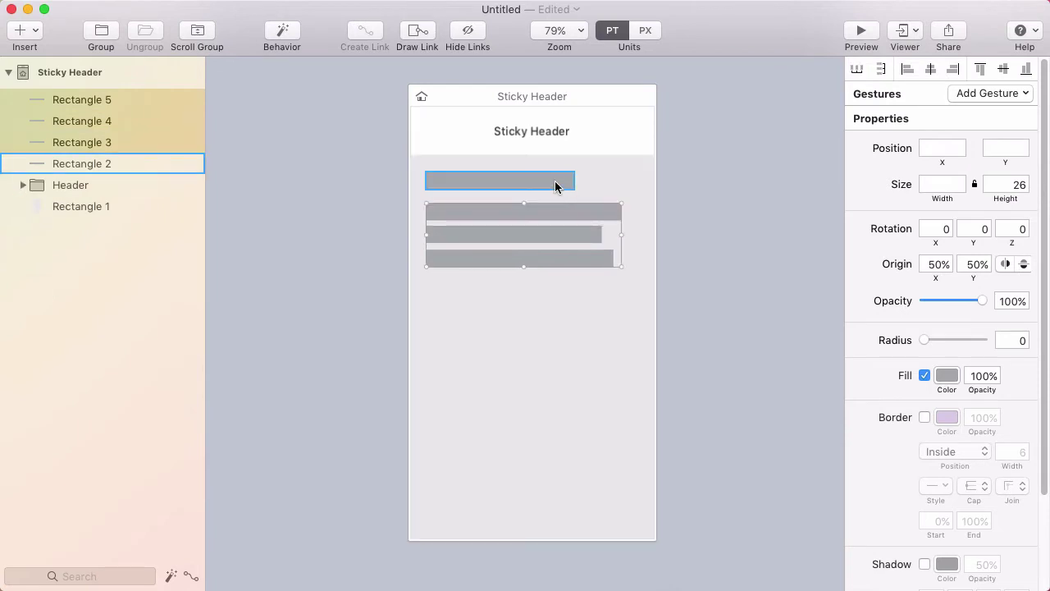
pyautogui.keyDown('shift'); pyautogui.click(545, 180); pyautogui.keyUp('shift')
pyautogui.press('super+d')
pyautogui.moveTo(545, 180); pyautogui.dragTo(538, 314)
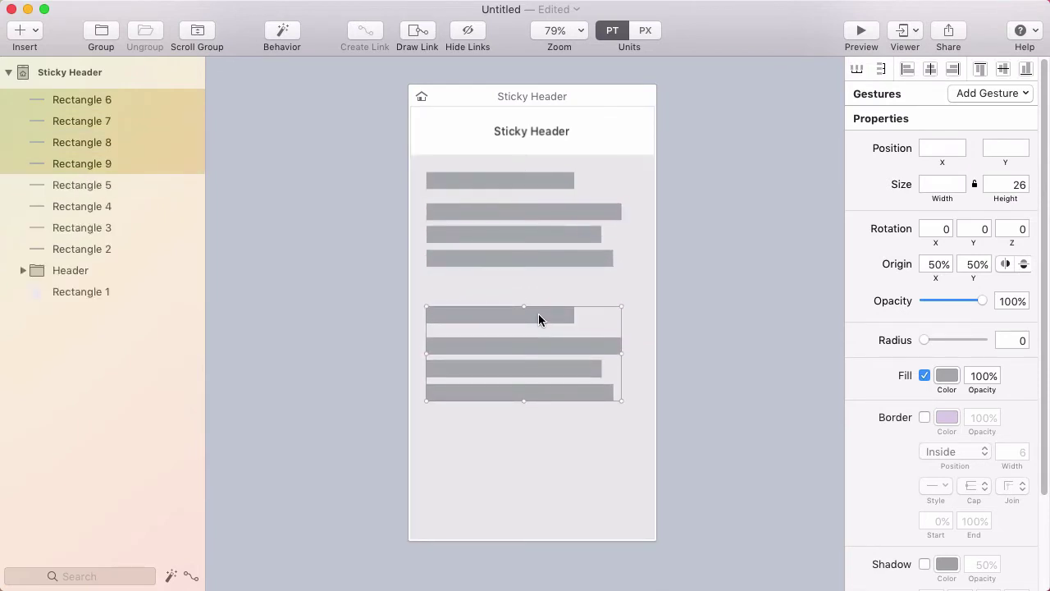
pyautogui.press('super+d')
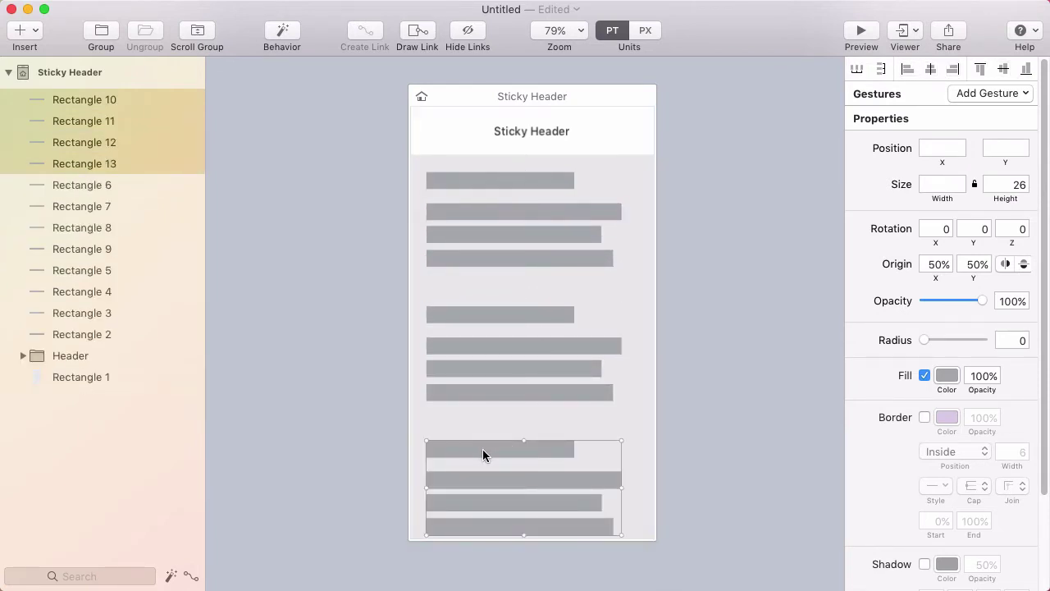
# Step: Move the lowest bar block down past the screen's bottom edge, and shift the middle block down to widen the spacing
pyautogui.moveTo(482, 434)
pyautogui.mouseDown()
pyautogui.moveTo(484, 346)
pyautogui.moveTo(490, 419)
pyautogui.mouseUp()
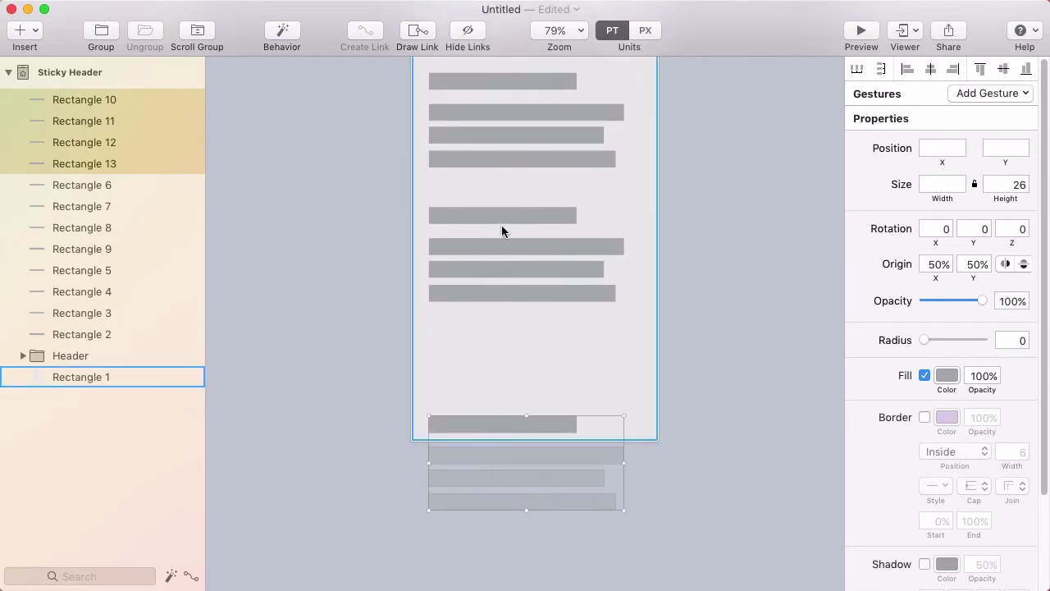
pyautogui.click(497, 219)
pyautogui.keyDown('shift'); pyautogui.click(494, 246); pyautogui.keyUp('shift')
pyautogui.keyDown('shift'); pyautogui.click(492, 267); pyautogui.keyUp('shift')
pyautogui.keyDown('shift'); pyautogui.click(490, 291); pyautogui.keyUp('shift')
pyautogui.moveTo(491, 291); pyautogui.dragTo(491, 332)
pyautogui.moveTo(513, 187); pyautogui.dragTo(489, 277)
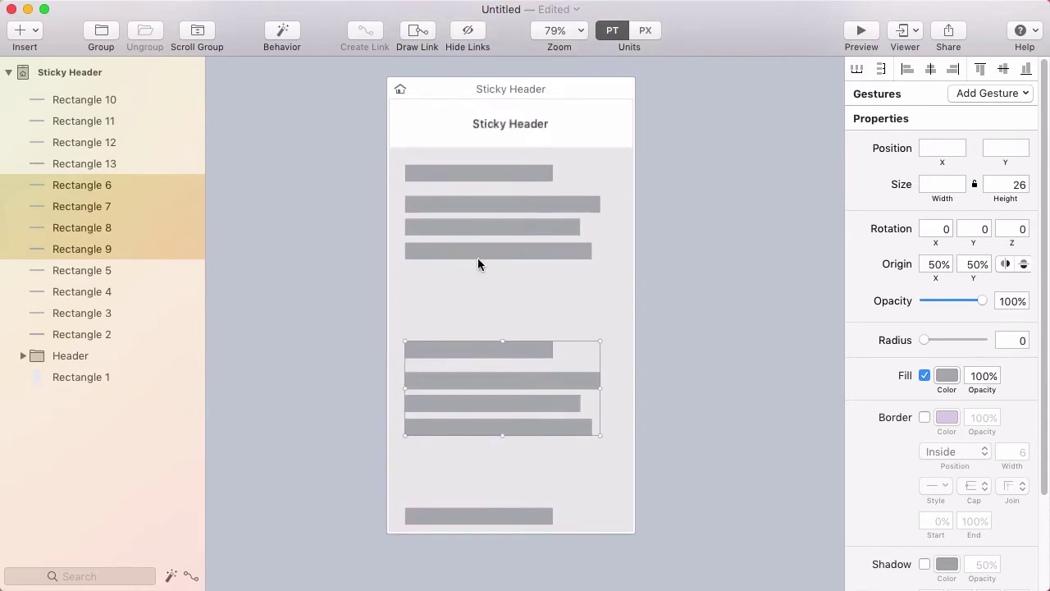
# Step: Group all the placeholder bars and name the group "Scrolling Content"
pyautogui.click(82, 100)
pyautogui.keyDown('shift'); pyautogui.click(81, 335); pyautogui.keyUp('shift')
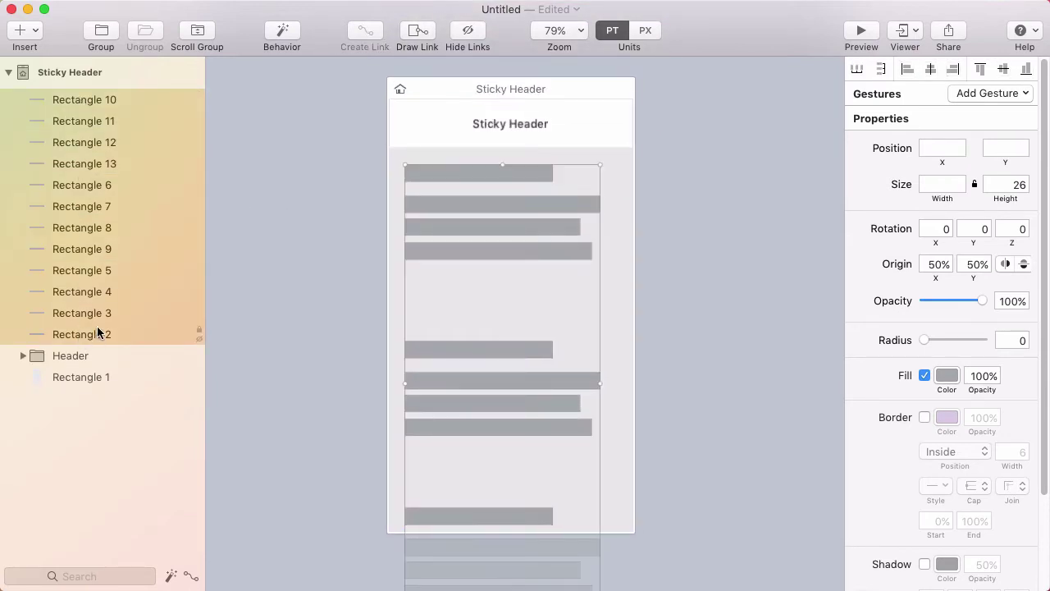
pyautogui.press('super+g')
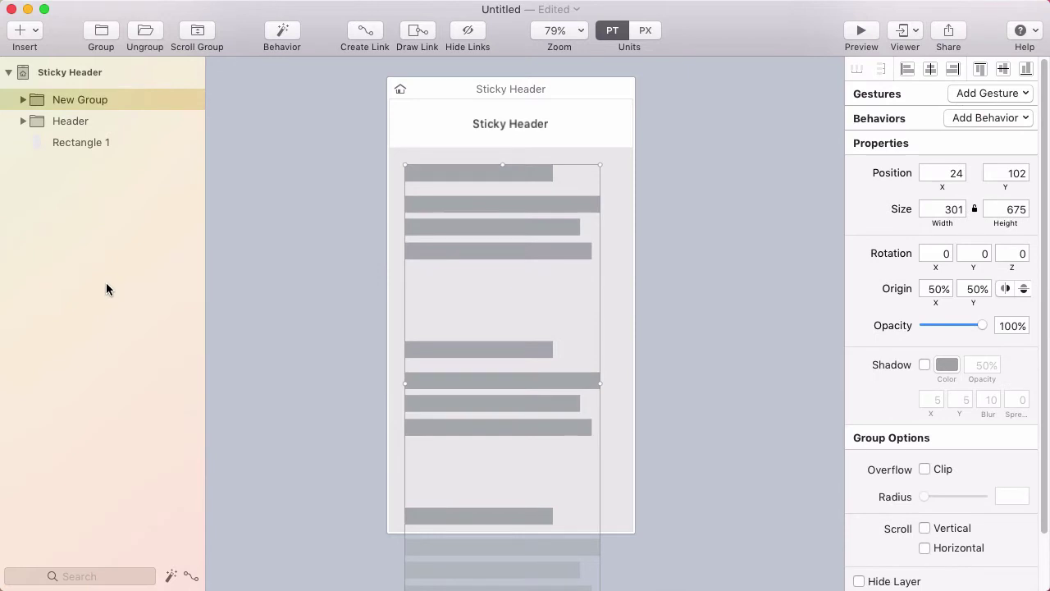
pyautogui.press('Return')
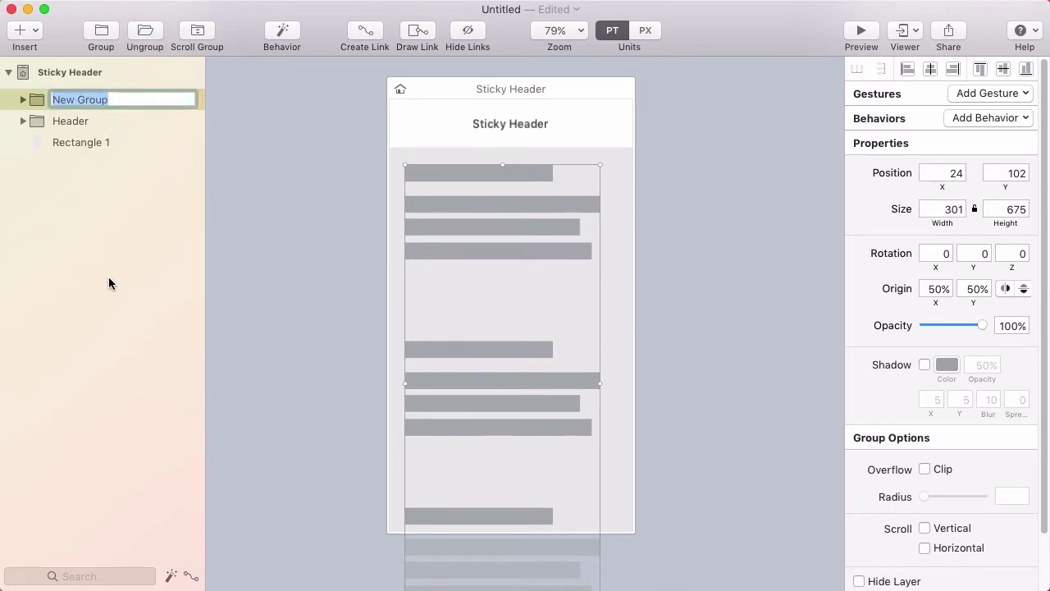
pyautogui.write('Scrolling')
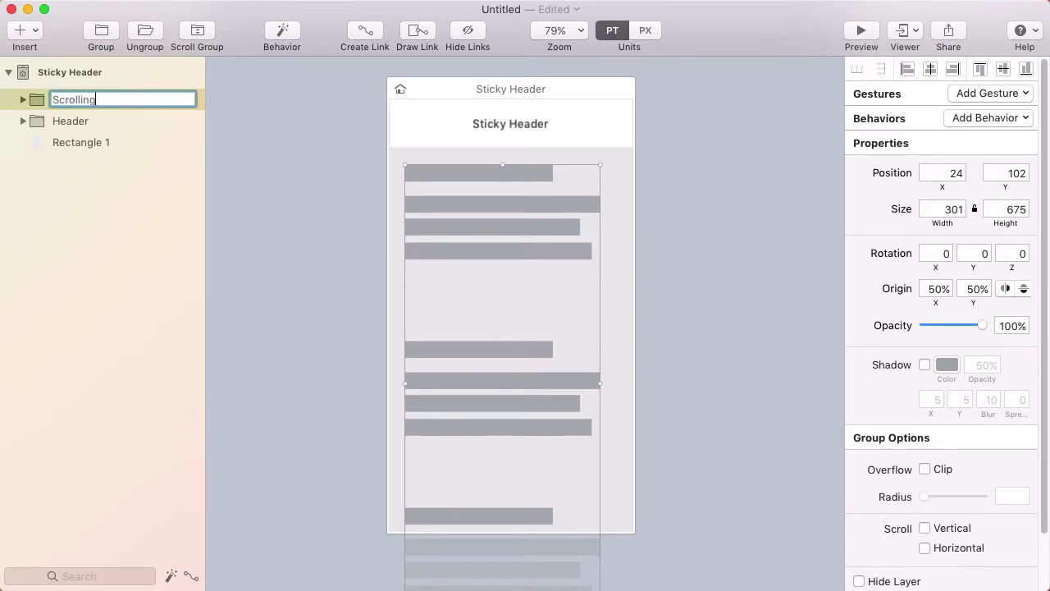
pyautogui.write(' Content')
pyautogui.press('Return')
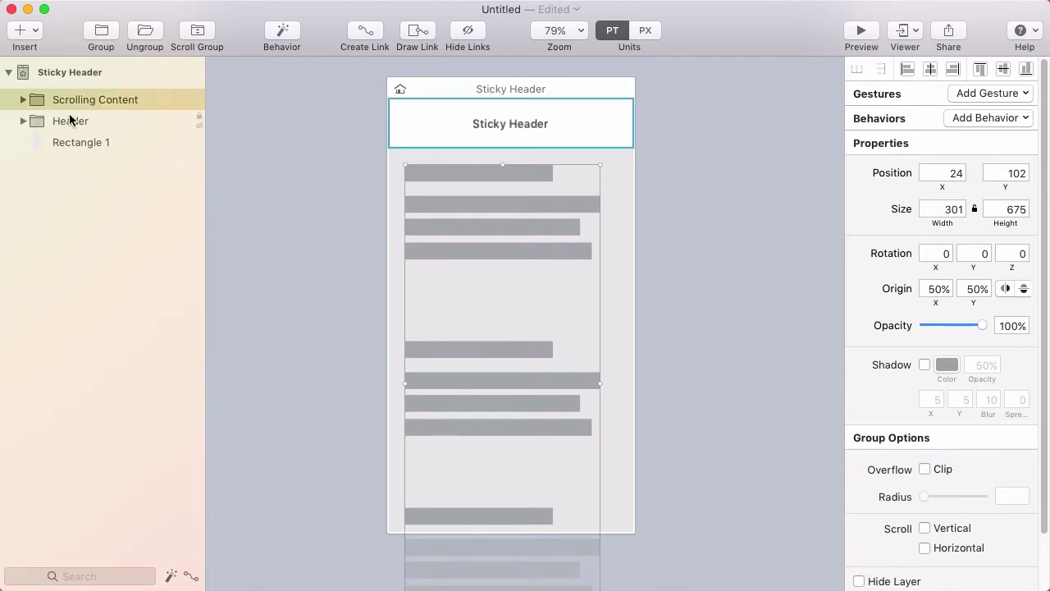
# Step: Place the Scrolling Content group beneath Header in the layer order and enable vertical scrolling for it
pyautogui.moveTo(60, 100); pyautogui.dragTo(31, 138)
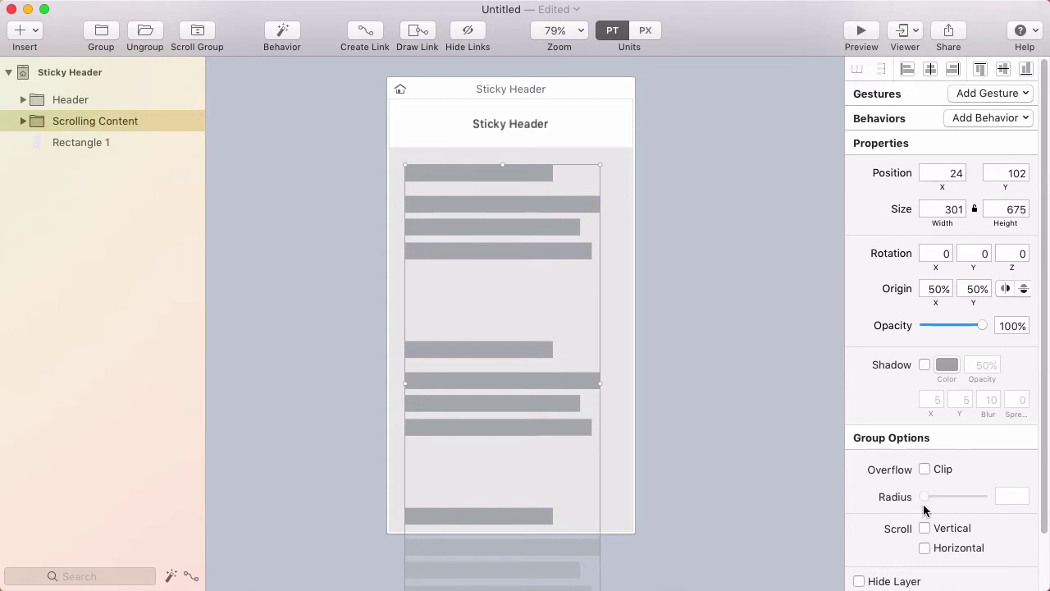
pyautogui.scroll(-2, 1042, 467)
pyautogui.scroll(-3, 1044, 473)
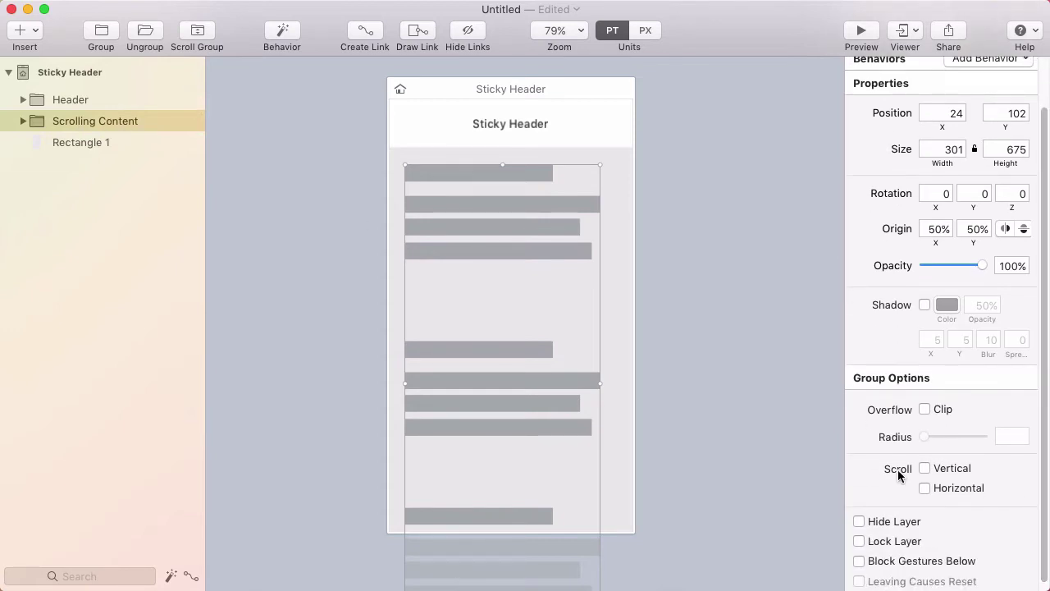
pyautogui.click(925, 468)
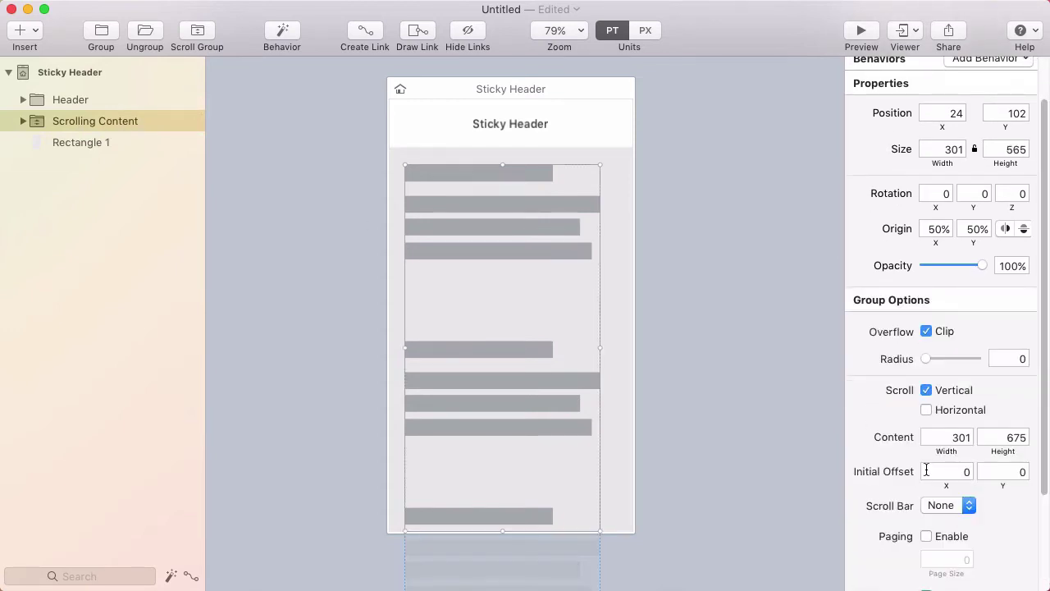
# Step: Preview the prototype and scroll the content to check how it moves relative to the header
pyautogui.click(862, 31)
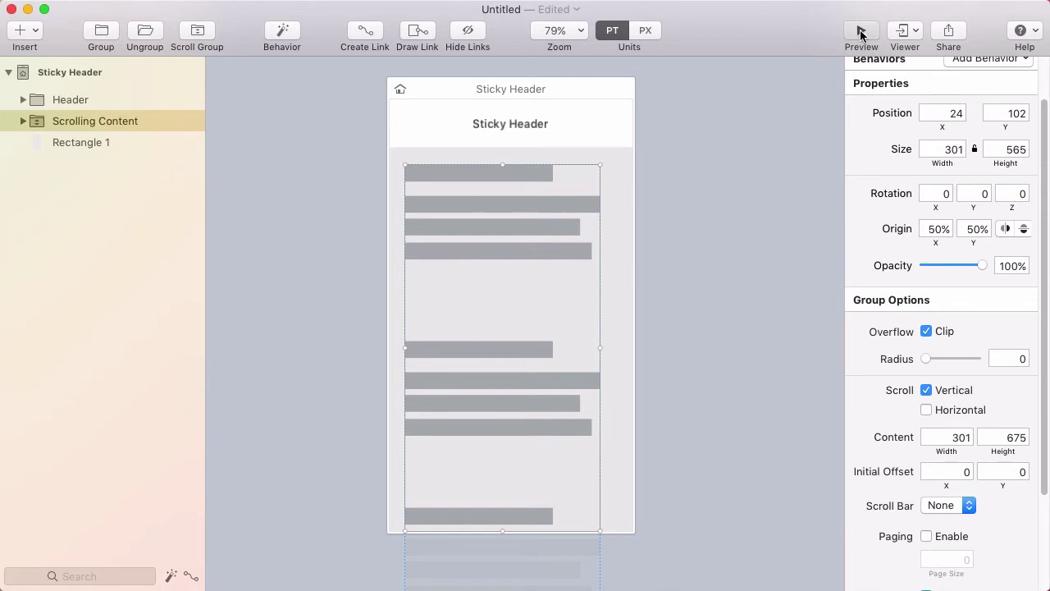
pyautogui.moveTo(592, 26); pyautogui.dragTo(727, 28)
pyautogui.moveTo(666, 332); pyautogui.dragTo(694, 187)
pyautogui.moveTo(685, 347); pyautogui.dragTo(638, 165)
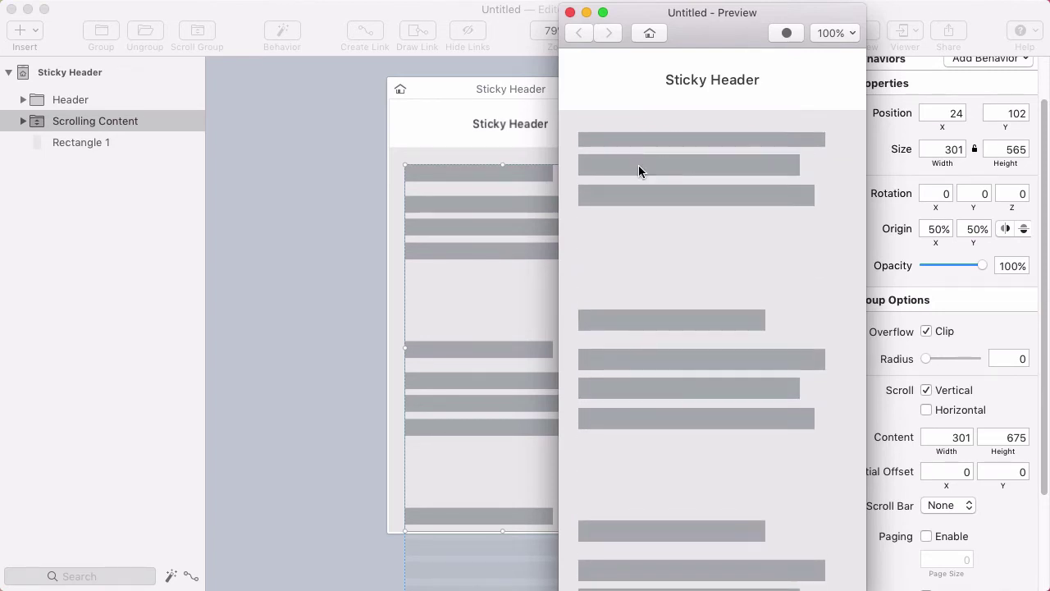
# Step: Extend the scrollable content area of the Scrolling Content group downward to a height of about 1,062
pyautogui.click(501, 193)
pyautogui.moveTo(511, 394); pyautogui.dragTo(522, 115)
pyautogui.moveTo(513, 304); pyautogui.dragTo(527, 566)
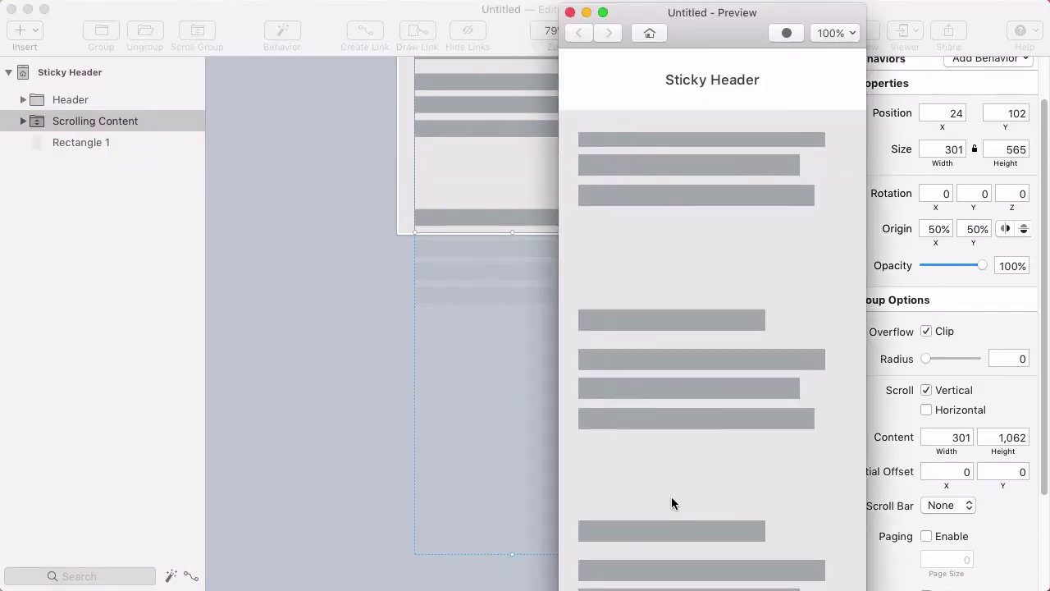
# Step: Scroll the content up and down in the preview to check its range and where it gets clipped below the header
pyautogui.moveTo(671, 497); pyautogui.dragTo(690, 376)
pyautogui.moveTo(670, 443); pyautogui.dragTo(690, 229)
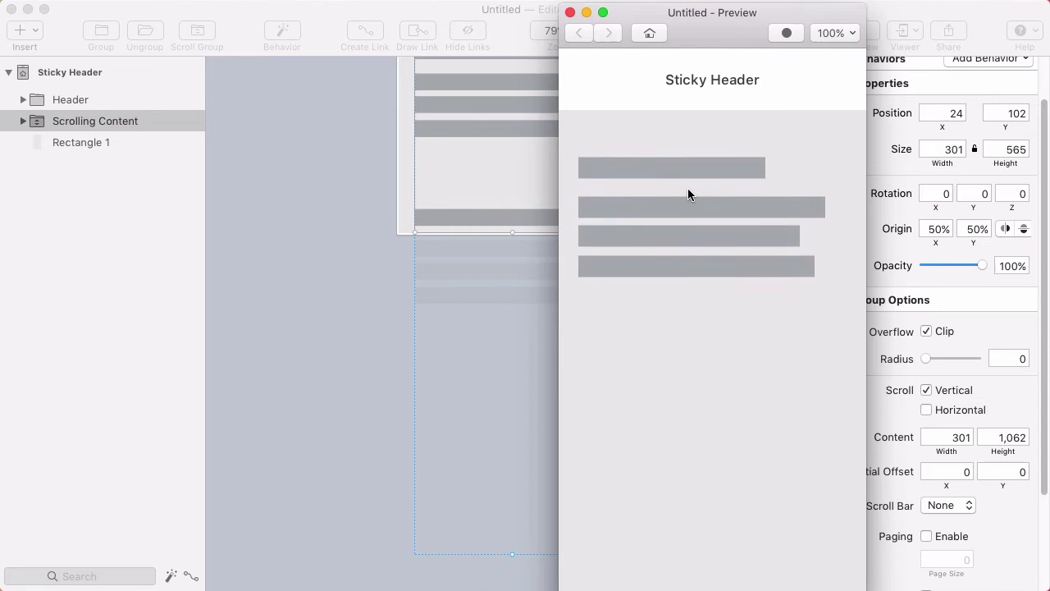
pyautogui.moveTo(683, 275); pyautogui.dragTo(677, 431)
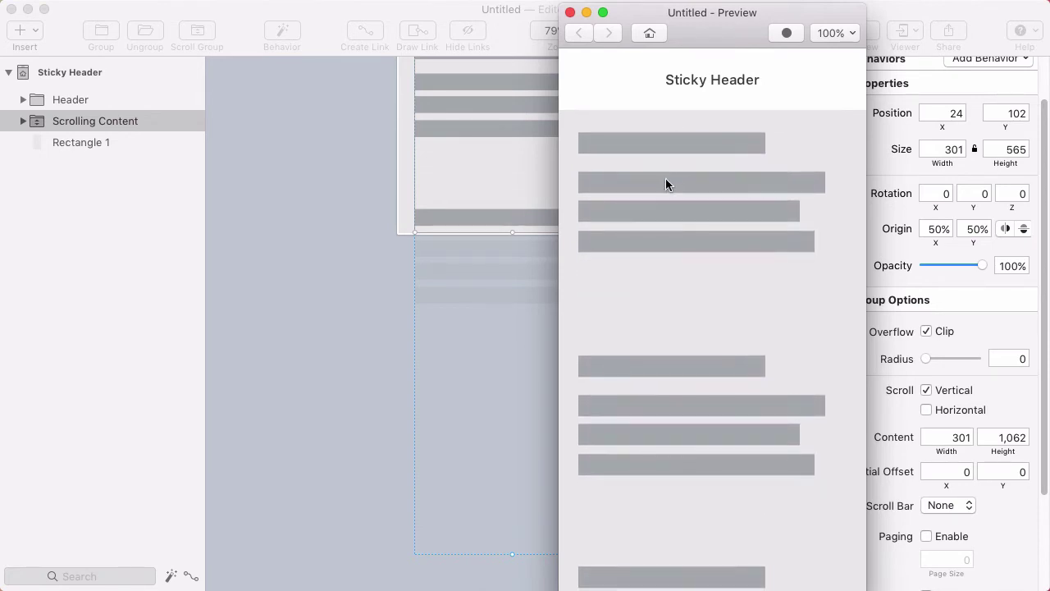
pyautogui.scroll(-2, 665, 178)
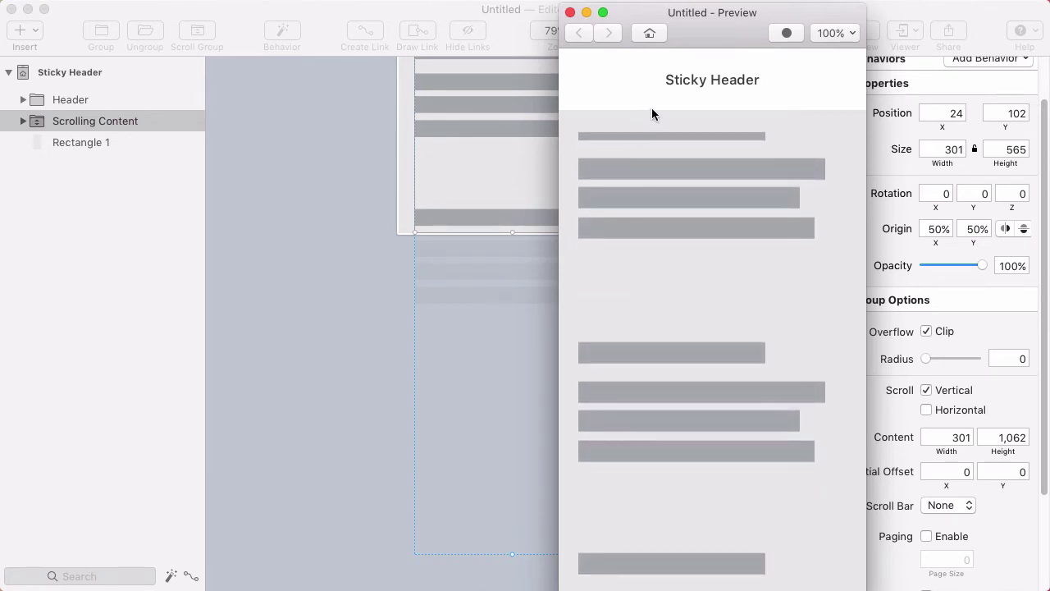
pyautogui.press('super+w')
# Step: Stretch the Scrolling Content group's upper edge to the top of the screen at Y 0, making it 667 high
pyautogui.moveTo(502, 102); pyautogui.dragTo(507, 447)
pyautogui.moveTo(517, 214); pyautogui.dragTo(517, 147)
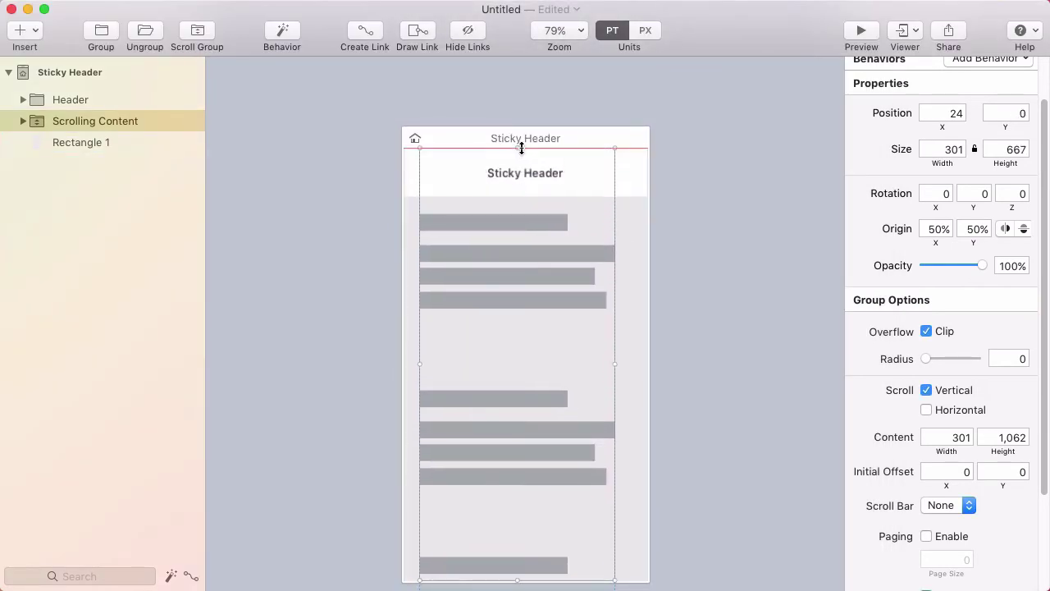
pyautogui.click(453, 174)
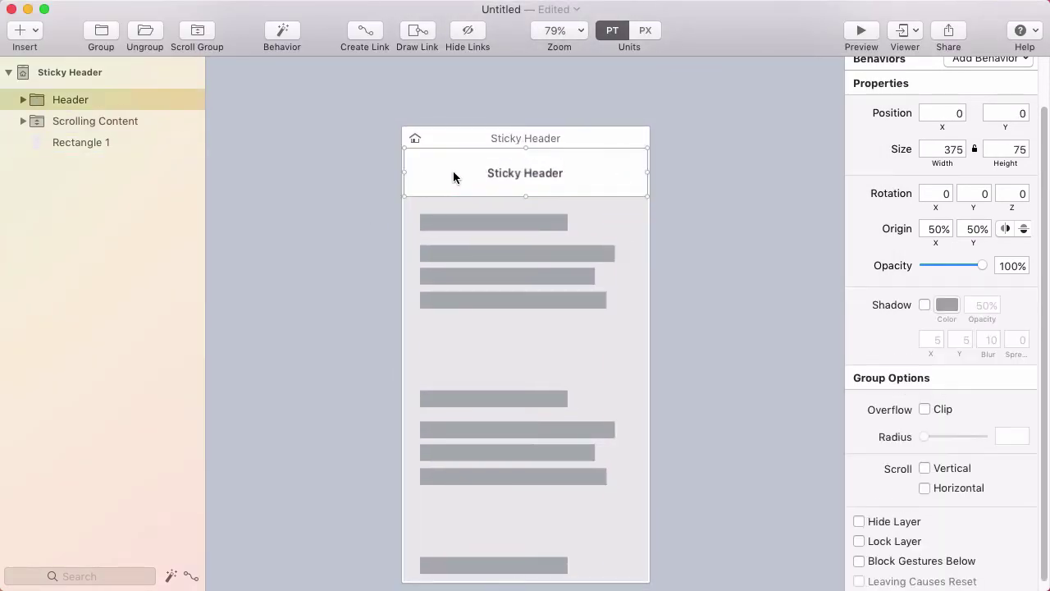
pyautogui.click(693, 303)
# Step: Lengthen the Scrolling Content group's scrollable content area to a height of about 1,229
pyautogui.scroll(-10, 628, 164)
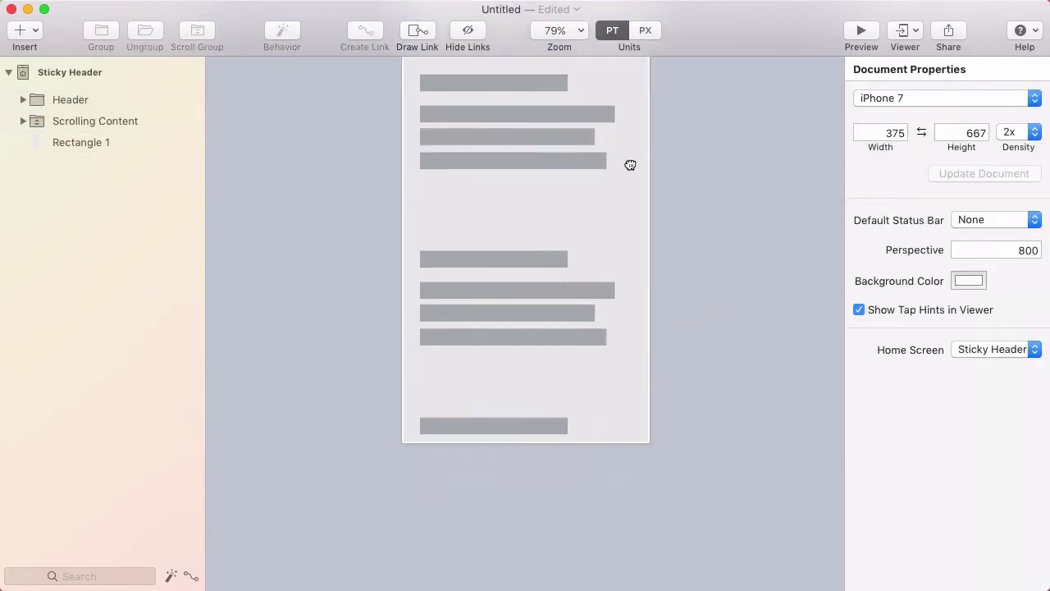
pyautogui.doubleClick(539, 135)
pyautogui.moveTo(541, 306); pyautogui.dragTo(539, 406)
pyautogui.scroll(10, 576, 240)
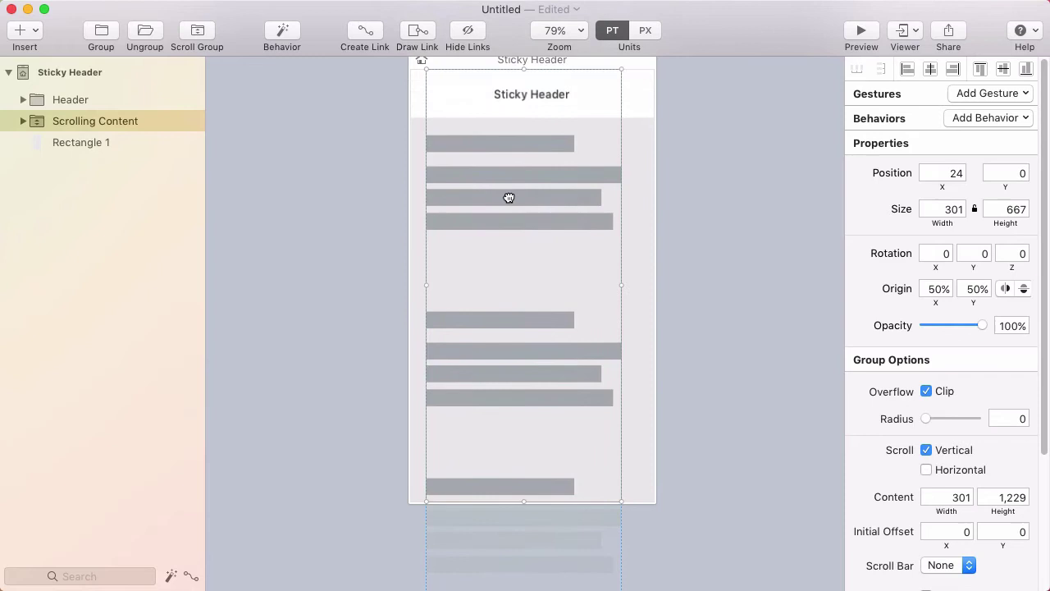
# Step: Preview the prototype and scroll the content to check how it passes beneath the header, and return to the editor
pyautogui.press('super+p')
pyautogui.scroll(-6, 688, 491)
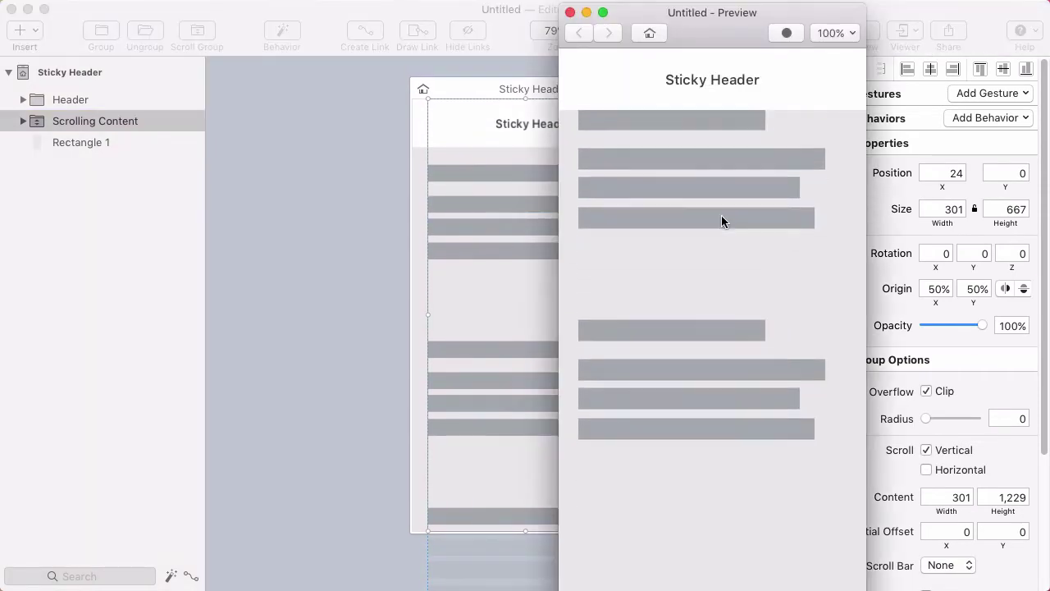
pyautogui.moveTo(682, 163); pyautogui.dragTo(686, 427)
pyautogui.click(348, 284)
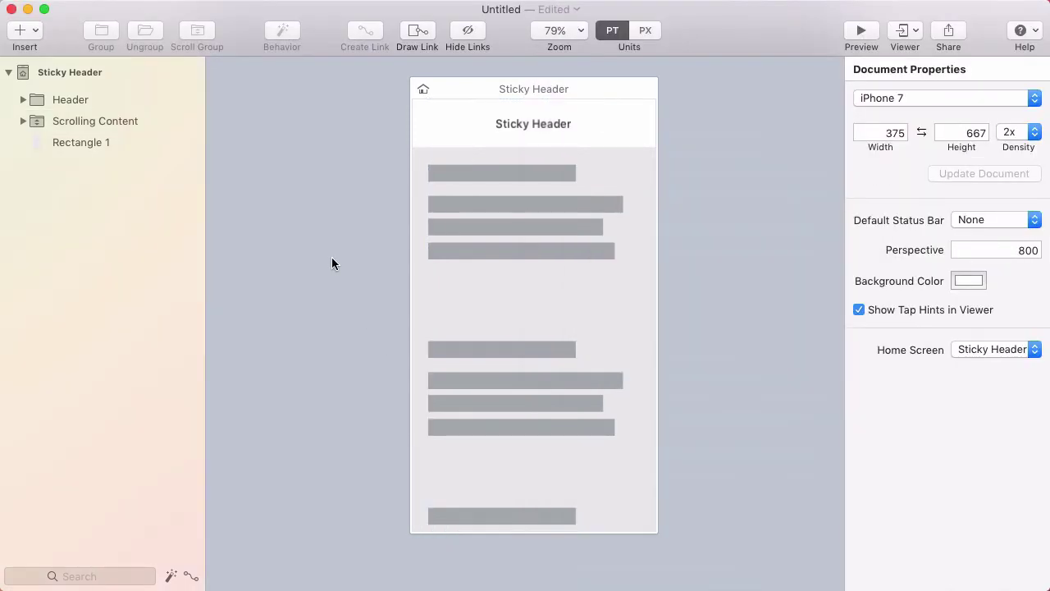
# Step: Group the Header and Scrolling Content layers together and name the group "Sticky Header"
pyautogui.click(66, 99)
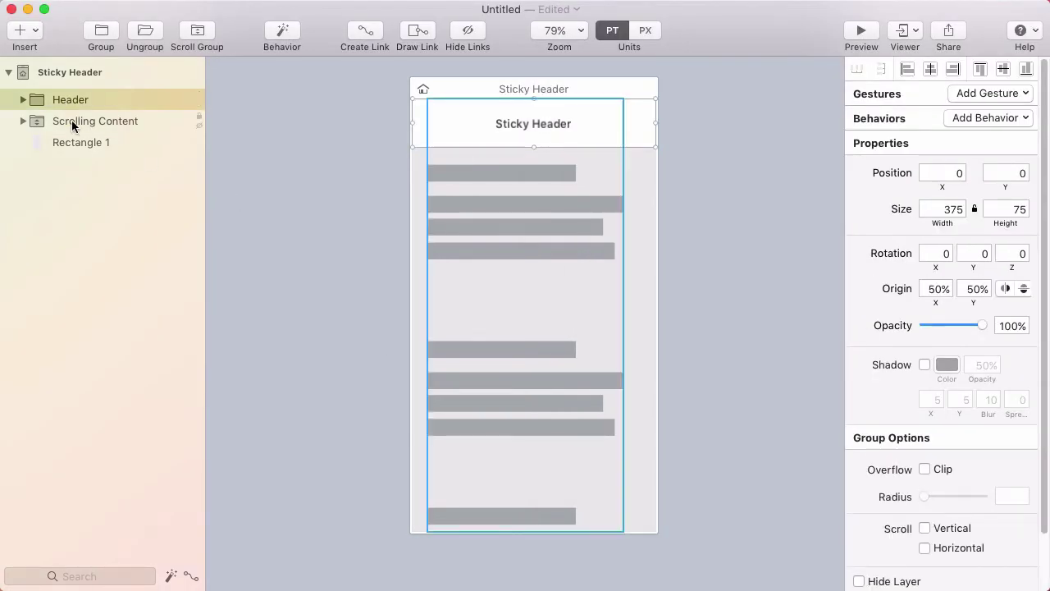
pyautogui.keyDown('shift'); pyautogui.click(74, 122); pyautogui.keyUp('shift')
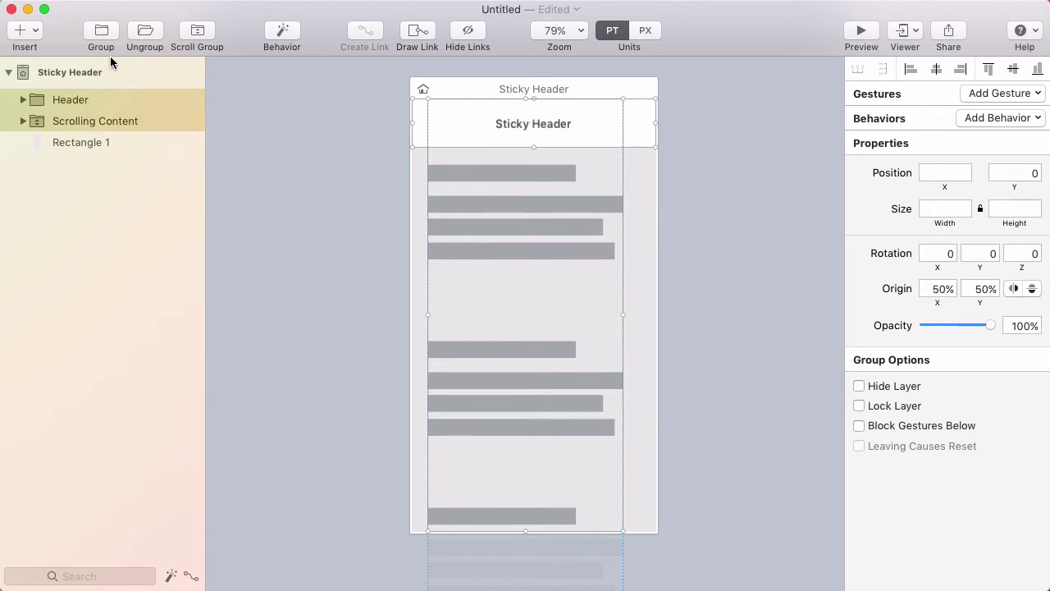
pyautogui.click(102, 33)
pyautogui.doubleClick(74, 100)
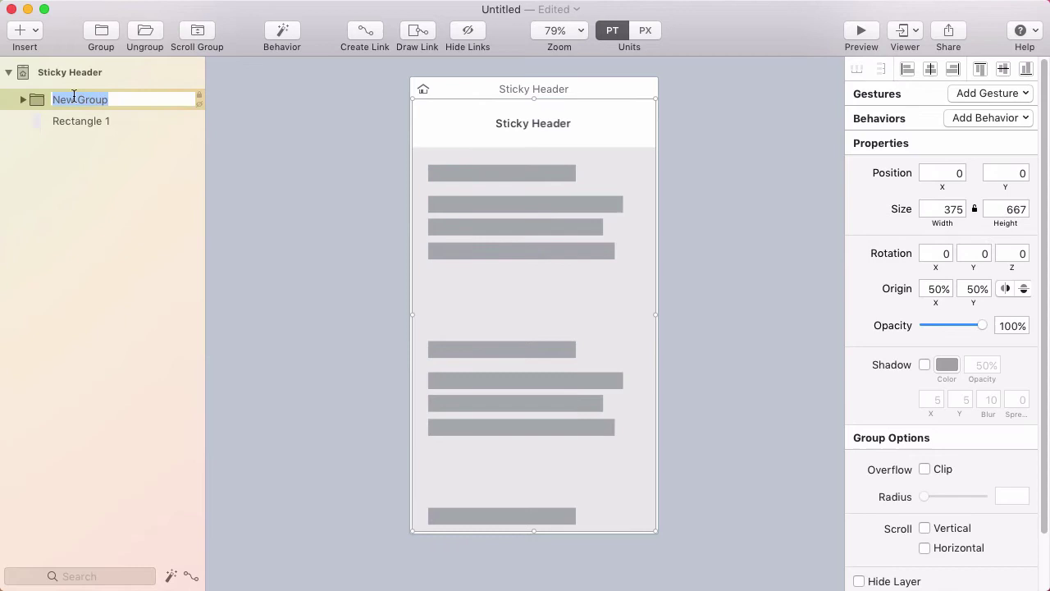
pyautogui.write('Sticky Header')
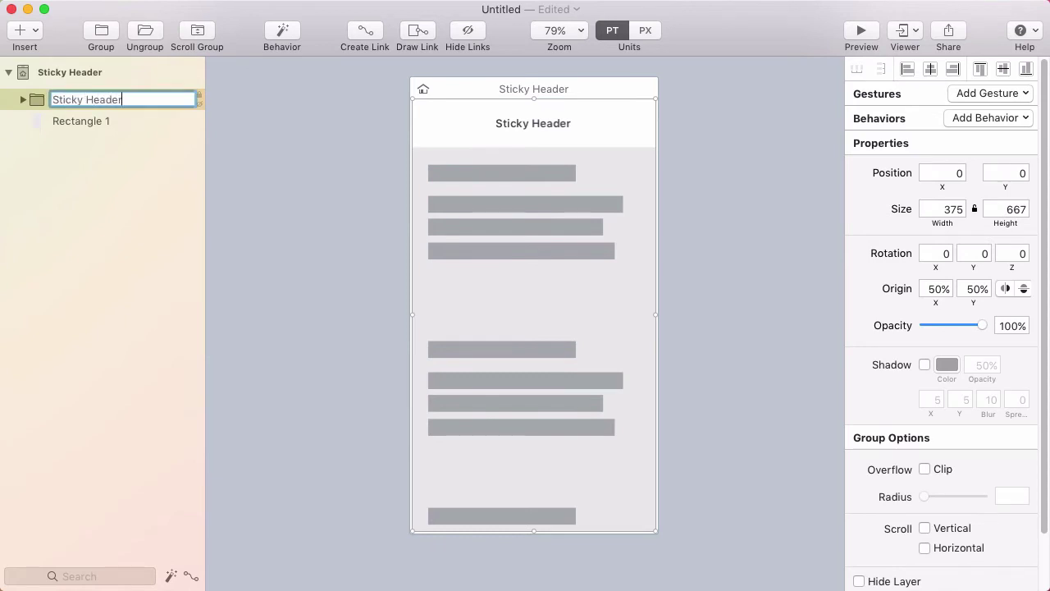
pyautogui.press('Return')
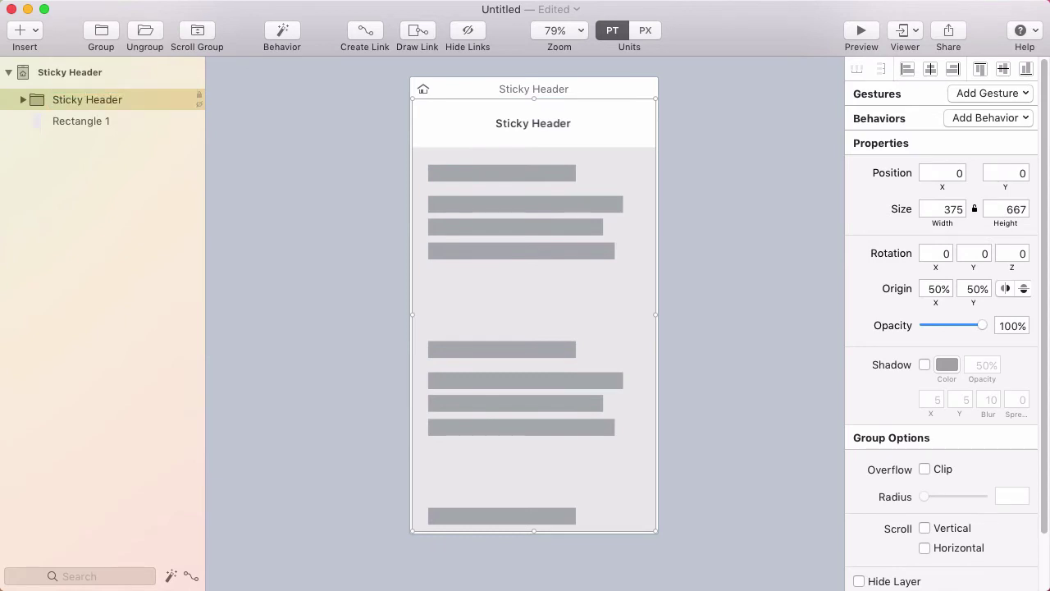
# Step: Turn the Sticky Header group into a behavior and add a second state with the Header moved offscreen to Y -75
pyautogui.click(283, 33)
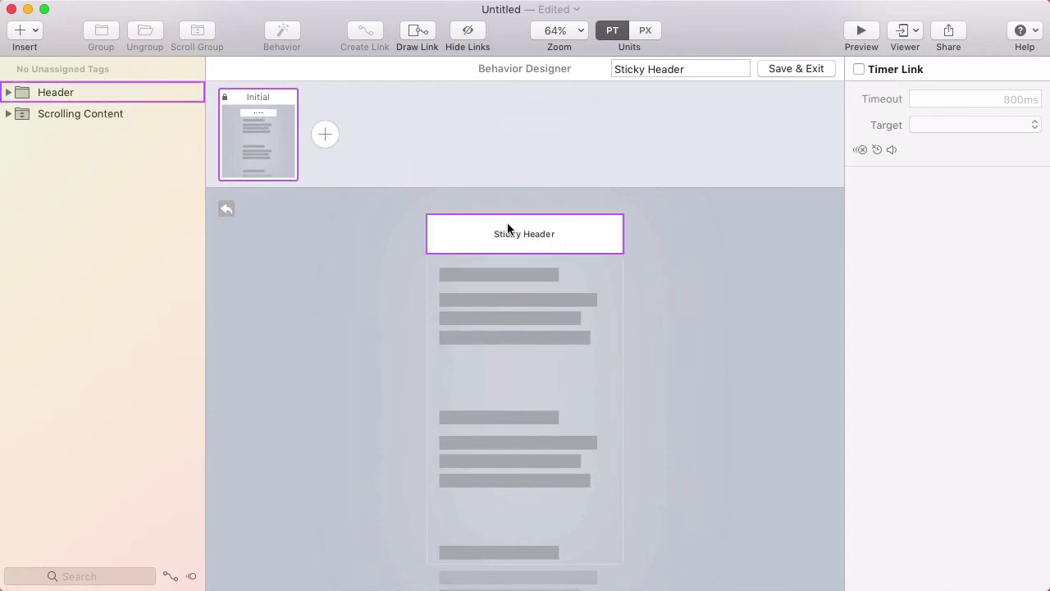
pyautogui.click(323, 134)
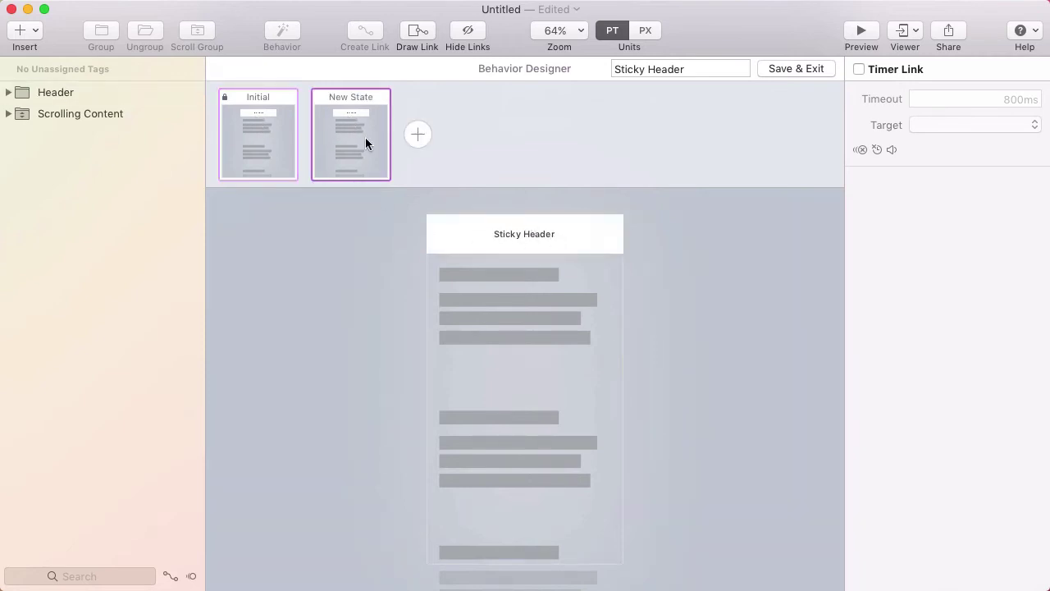
pyautogui.moveTo(490, 238); pyautogui.dragTo(493, 205)
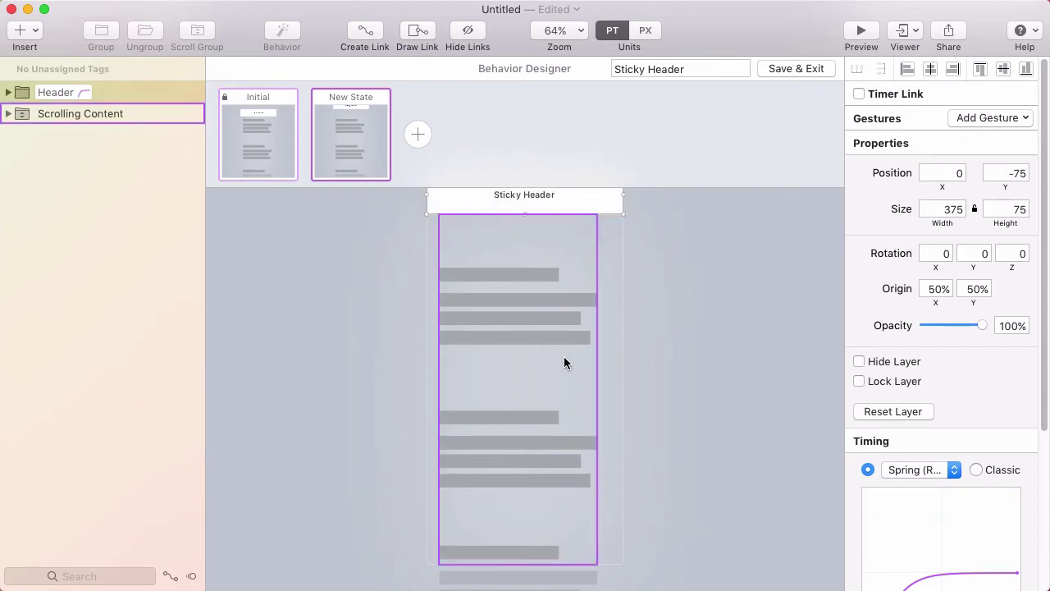
pyautogui.click(684, 297)
# Step: In the Initial state, link Scrolling Content to New State with a vertical Scroll gesture
pyautogui.click(254, 149)
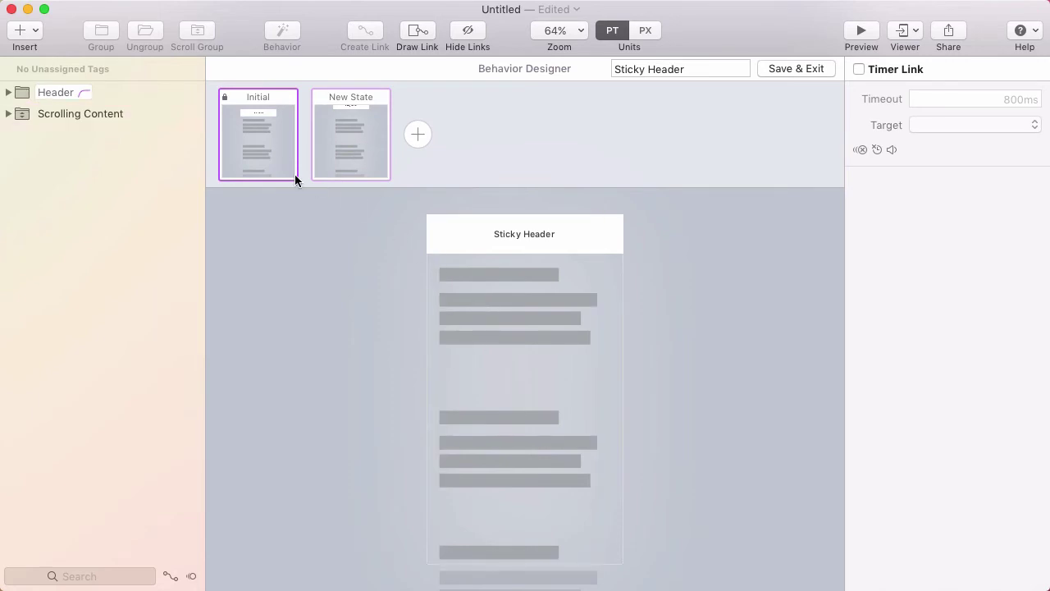
pyautogui.click(69, 114)
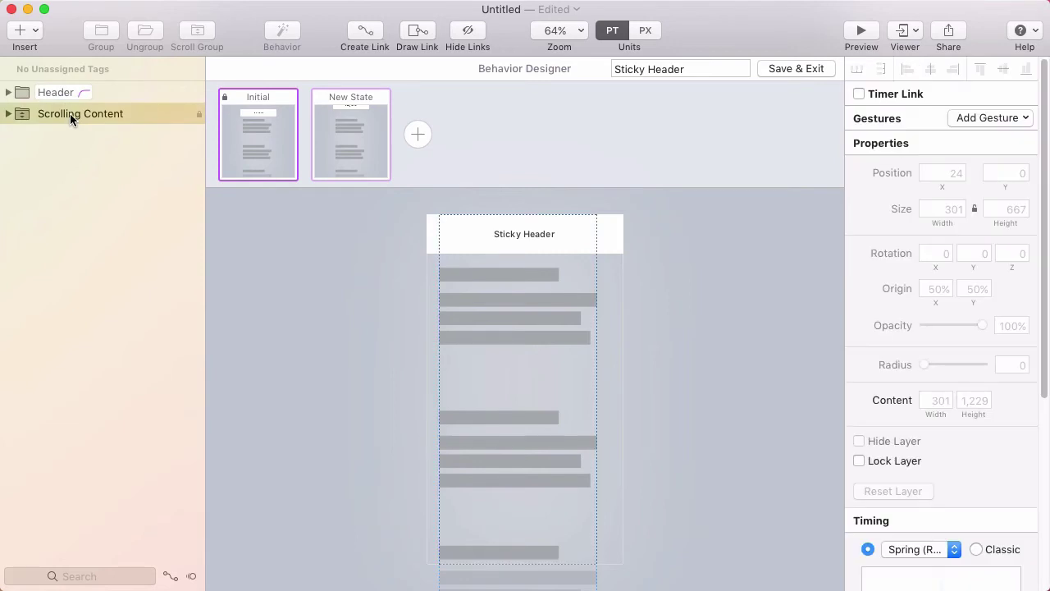
pyautogui.click(366, 34)
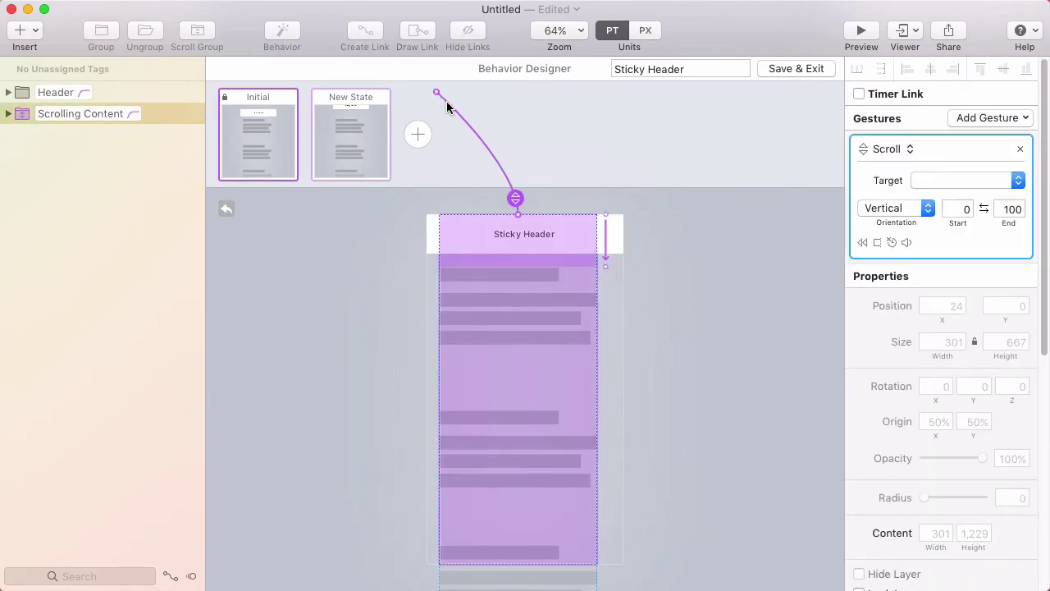
pyautogui.moveTo(447, 107); pyautogui.dragTo(343, 133)
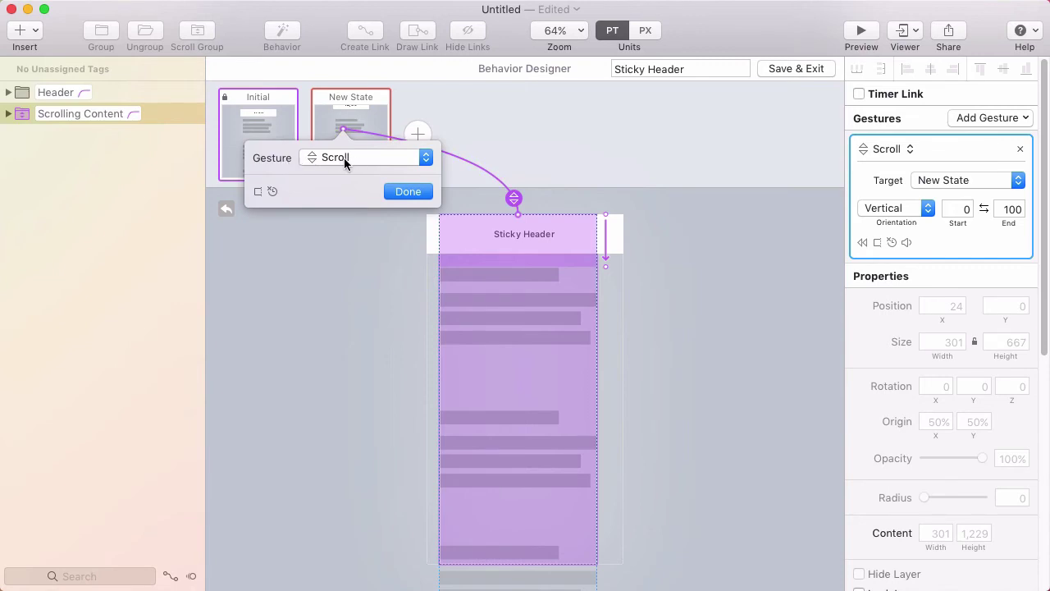
pyautogui.click(407, 191)
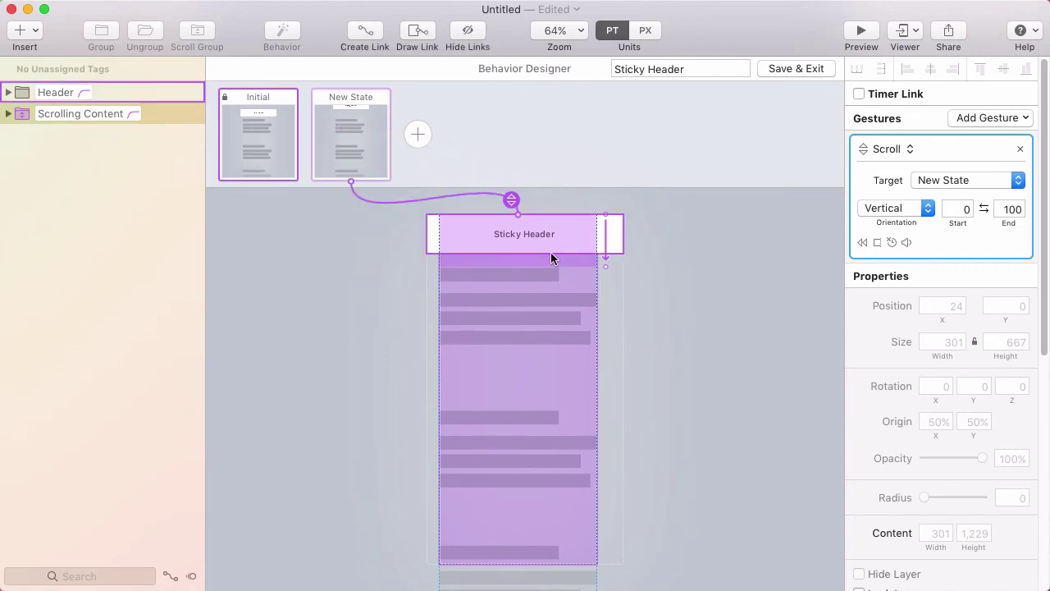
pyautogui.moveTo(606, 238)
pyautogui.mouseDown()
pyautogui.moveTo(606, 297)
pyautogui.moveTo(604, 244)
pyautogui.mouseUp()
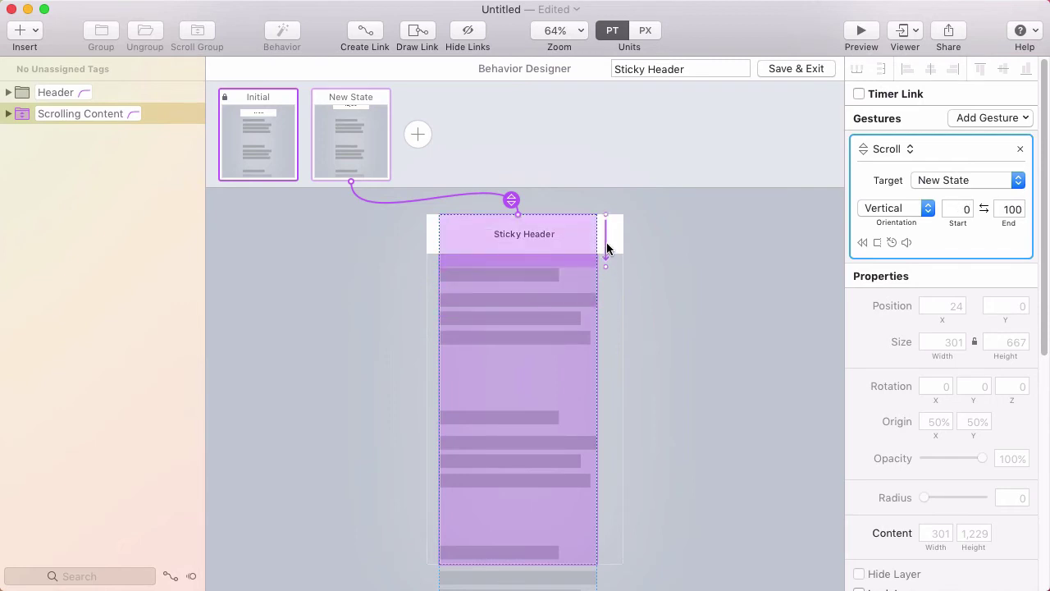
# Step: Preview the behavior and scroll the content both ways to check how the header slides away and returns
pyautogui.press('super+r')
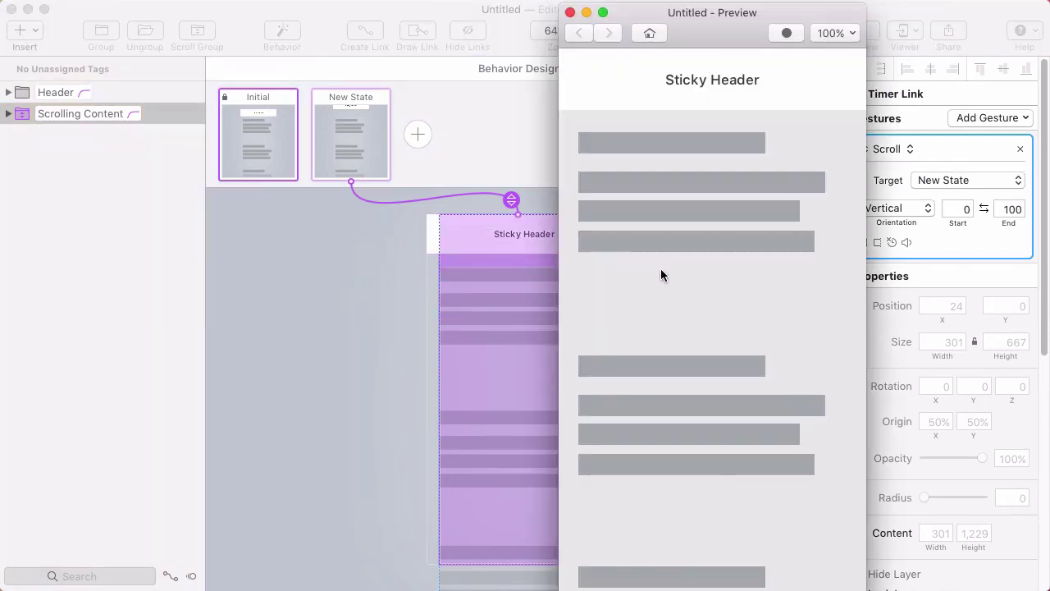
pyautogui.moveTo(675, 328); pyautogui.dragTo(688, 189)
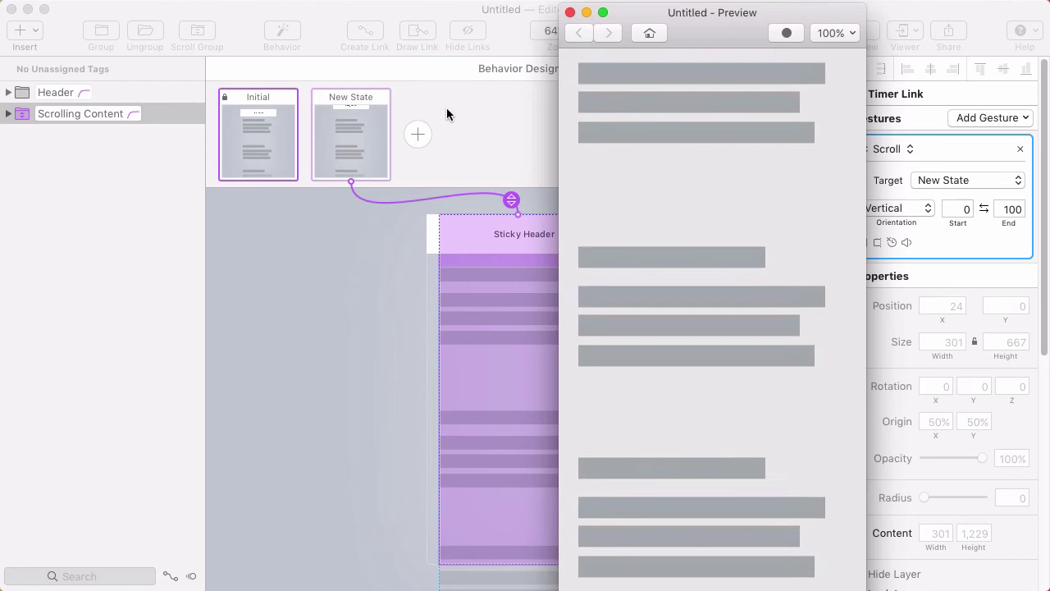
pyautogui.moveTo(740, 109); pyautogui.dragTo(704, 275)
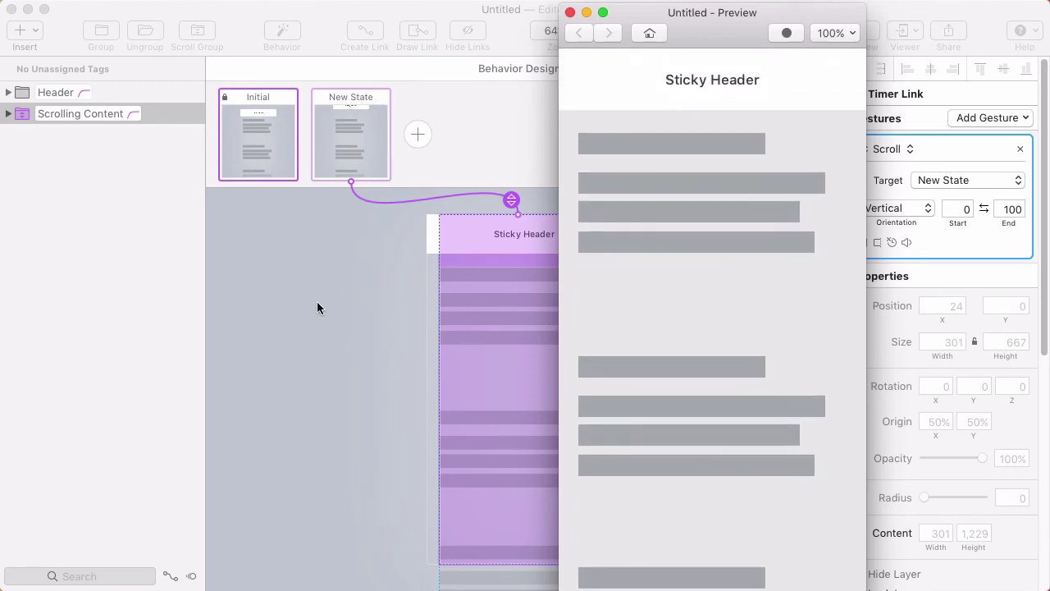
# Step: Shorten the scroll gesture's range to end at 75, matching the header's height, and test it in the preview
pyautogui.click(526, 247)
pyautogui.click(572, 296)
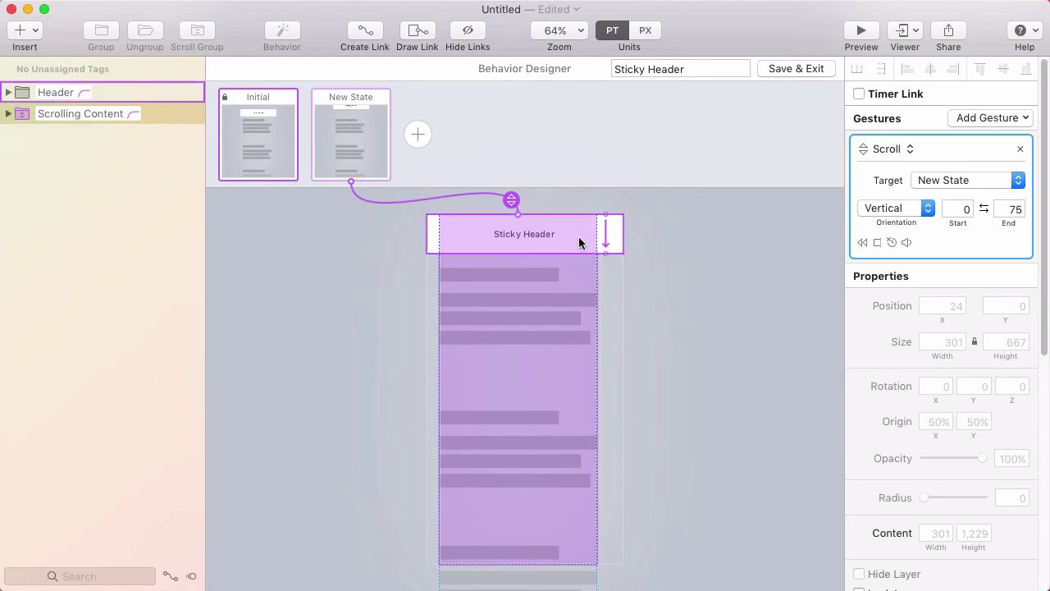
pyautogui.moveTo(606, 262)
pyautogui.mouseDown()
pyautogui.moveTo(607, 290)
pyautogui.moveTo(607, 253)
pyautogui.mouseUp()
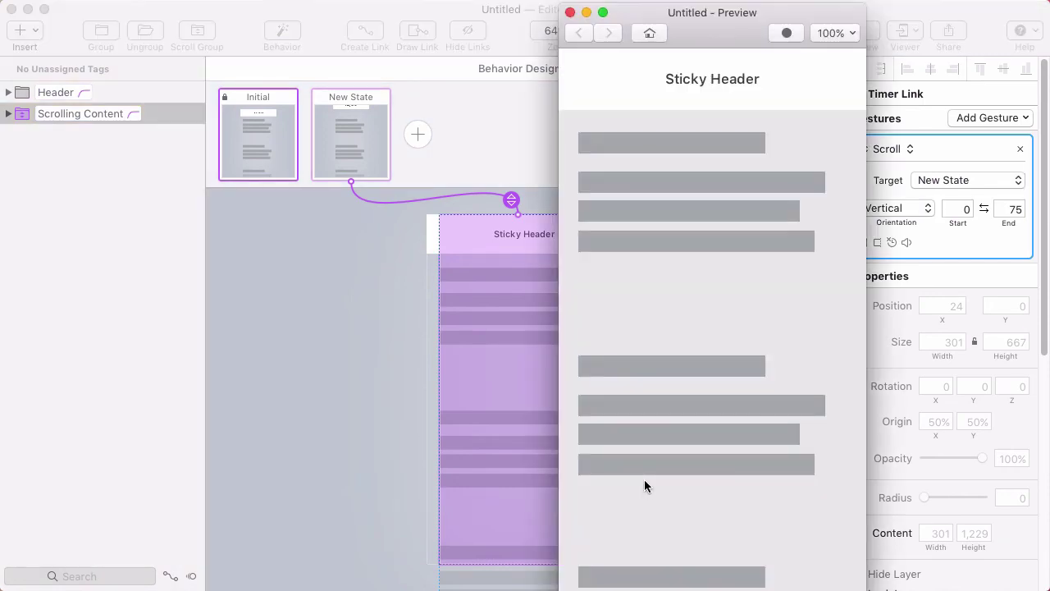
pyautogui.moveTo(644, 479); pyautogui.dragTo(667, 371)
# Step: Shift the scroll gesture's range to start at 150 and end at 225, and test the scrolling in the preview
pyautogui.click(490, 294)
pyautogui.moveTo(605, 234); pyautogui.dragTo(603, 316)
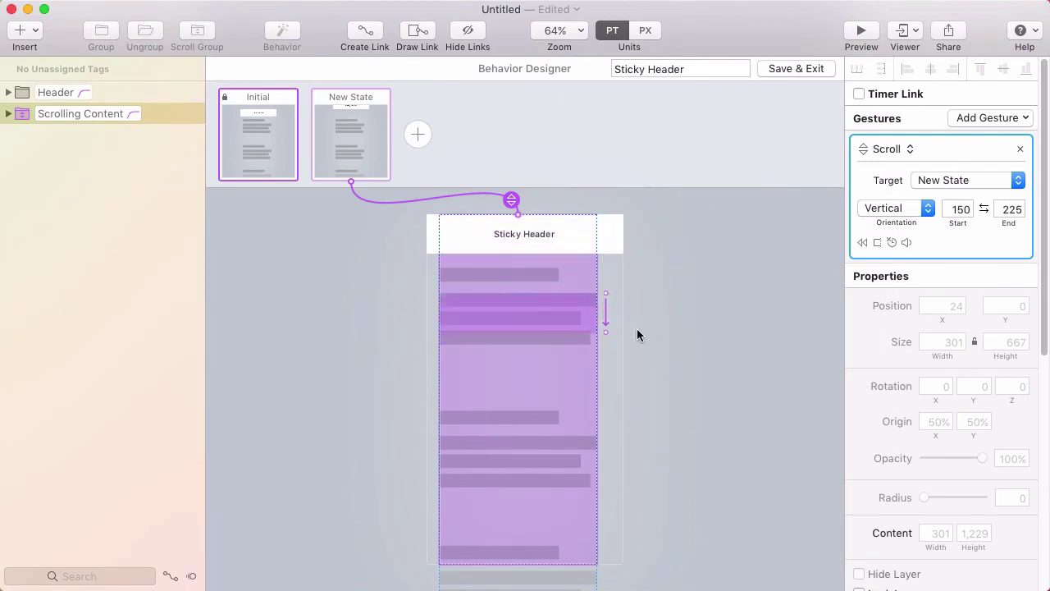
pyautogui.press('super+p')
pyautogui.moveTo(701, 375)
pyautogui.mouseDown()
pyautogui.moveTo(708, 286)
pyautogui.moveTo(700, 443)
pyautogui.moveTo(719, 314)
pyautogui.moveTo(693, 420)
pyautogui.moveTo(692, 525)
pyautogui.moveTo(694, 368)
pyautogui.moveTo(729, 117)
pyautogui.moveTo(733, 342)
pyautogui.moveTo(722, 260)
pyautogui.moveTo(717, 429)
pyautogui.moveTo(710, 194)
pyautogui.moveTo(699, 357)
pyautogui.mouseUp()
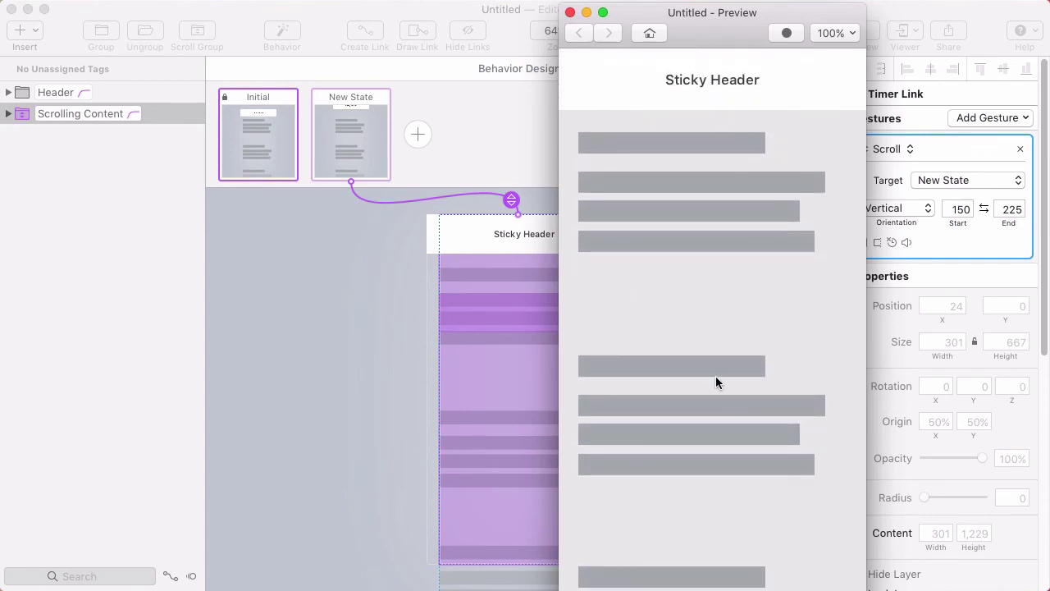
pyautogui.moveTo(715, 382); pyautogui.dragTo(705, 345)
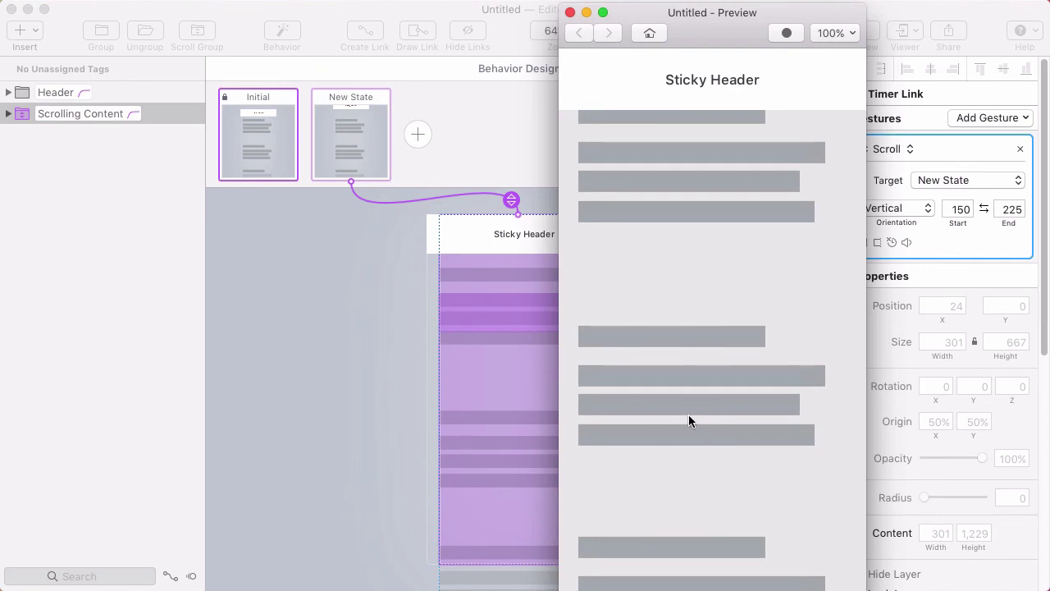
pyautogui.moveTo(688, 423); pyautogui.dragTo(688, 325)
# Step: Move the scroll gesture's range further down the content so it starts at 261 and ends at 336
pyautogui.click(475, 303)
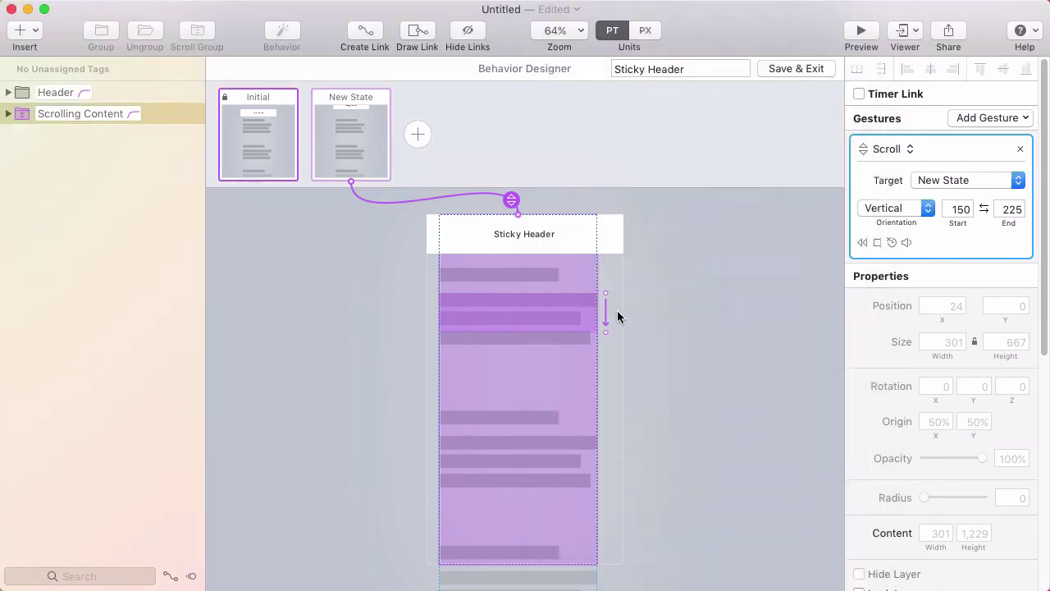
pyautogui.moveTo(606, 310); pyautogui.dragTo(605, 368)
# Step: Preview the prototype and scroll repeatedly through the trigger range to examine when the header leaves and returns
pyautogui.press('super+p')
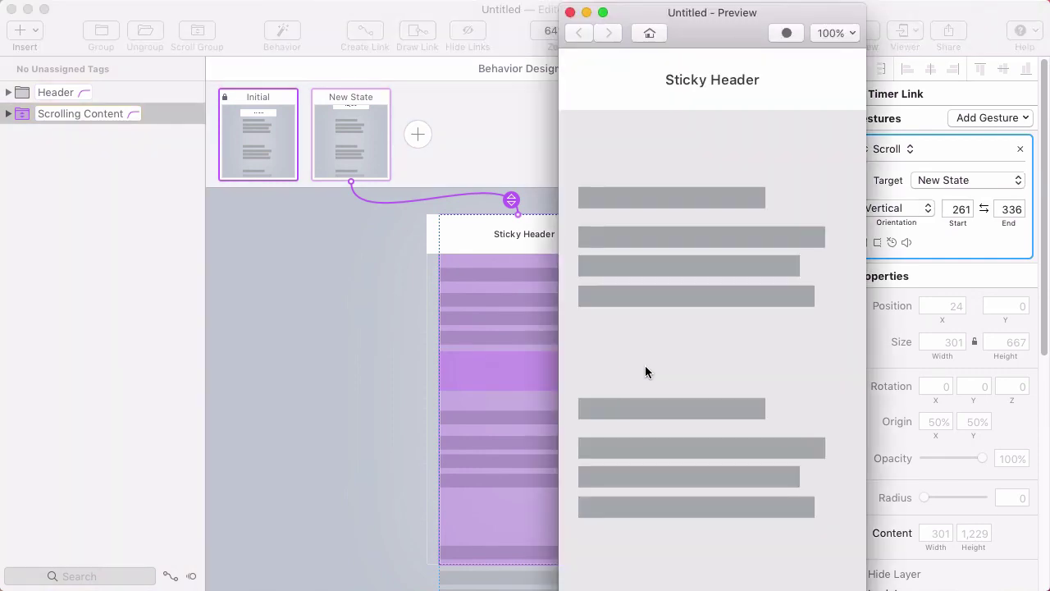
pyautogui.moveTo(665, 425); pyautogui.dragTo(659, 474)
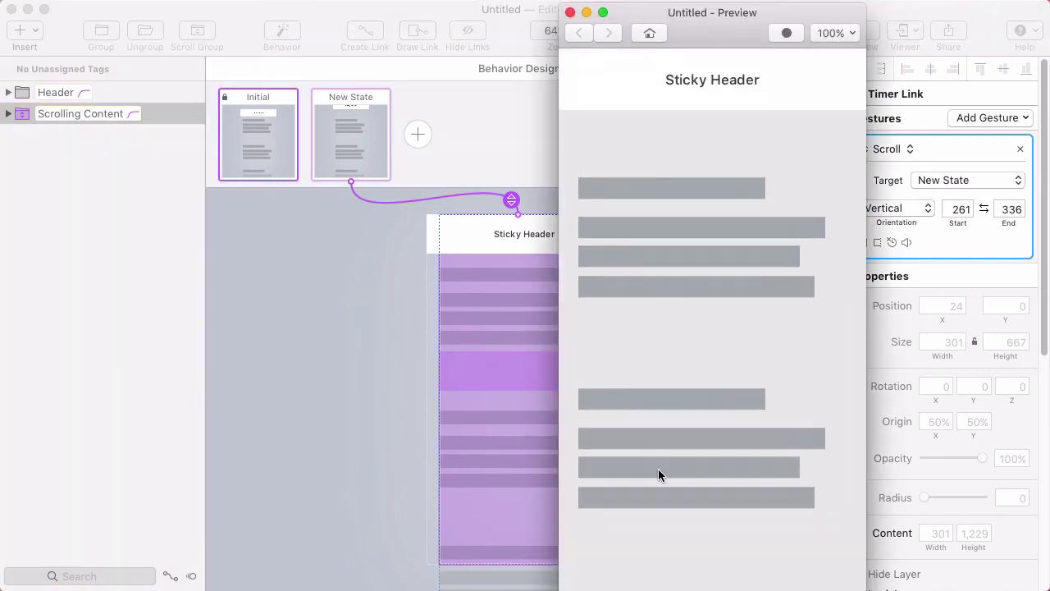
pyautogui.moveTo(663, 568); pyautogui.dragTo(679, 256)
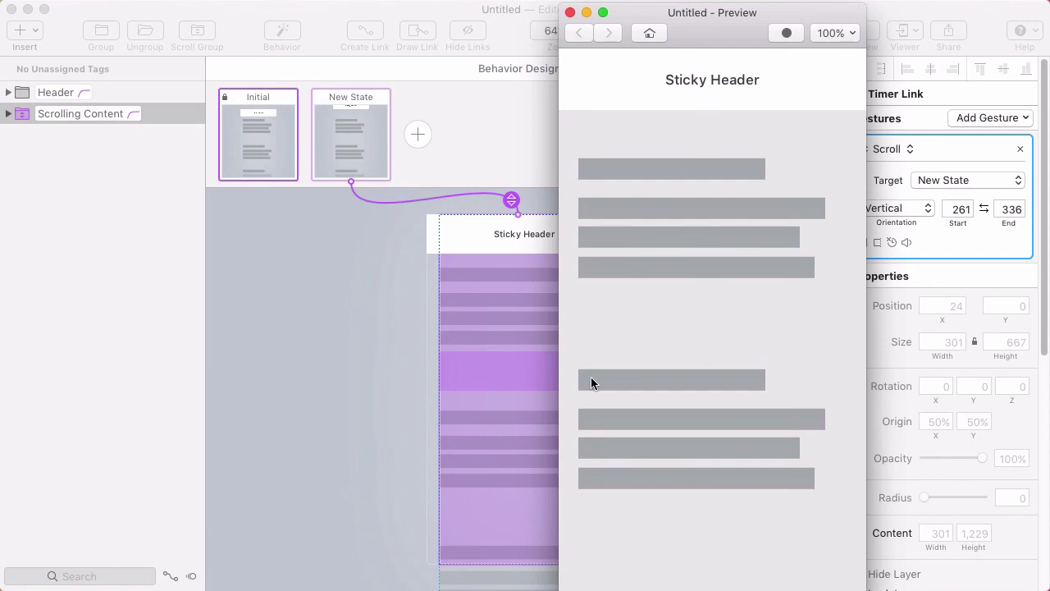
pyautogui.scroll(-3, 713, 353)
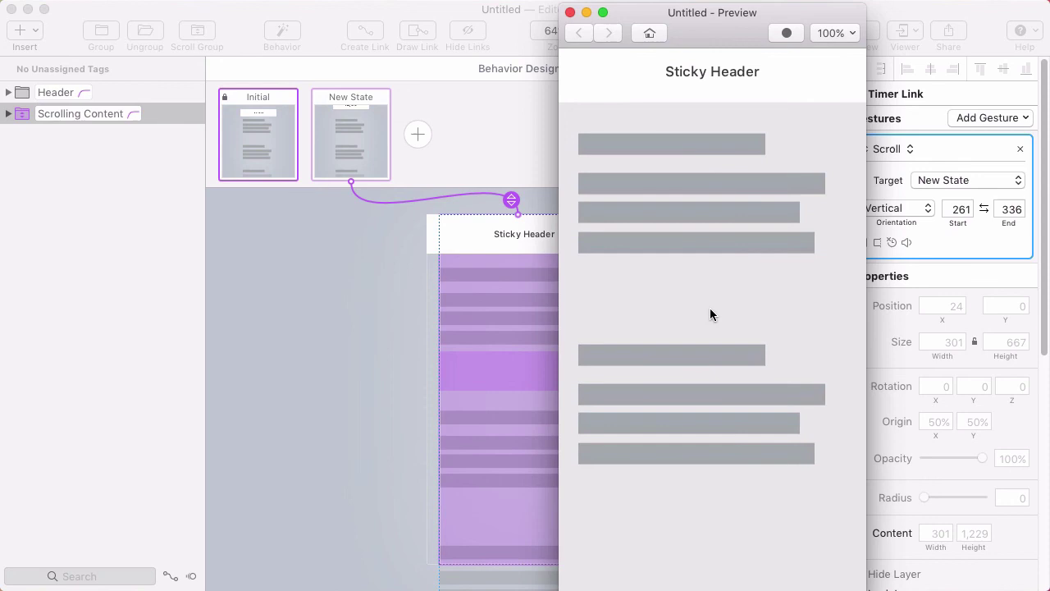
pyautogui.scroll(3, 687, 302)
pyautogui.scroll(-5, 692, 298)
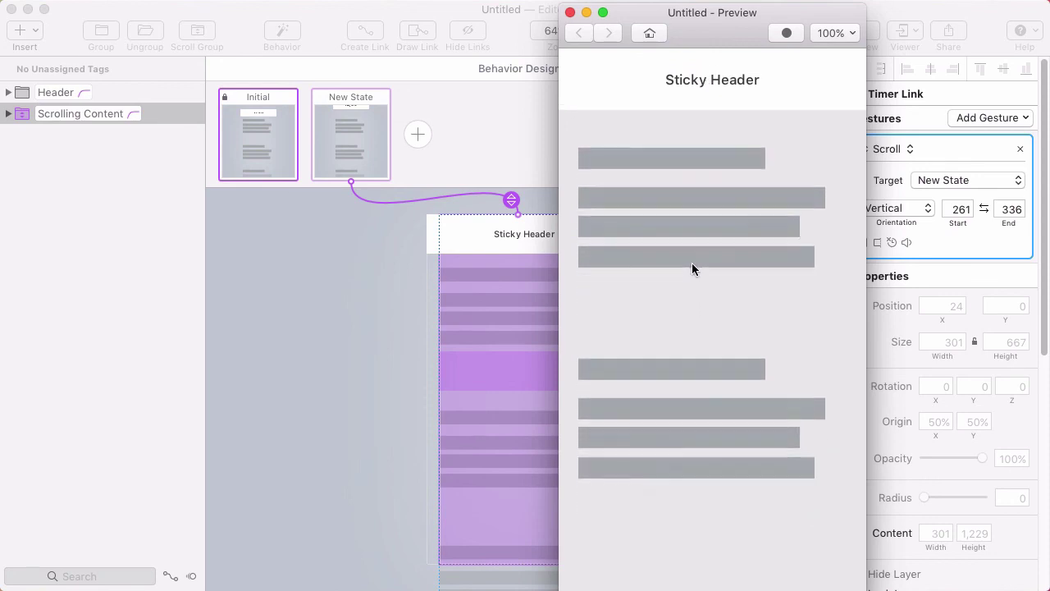
pyautogui.scroll(-5, 706, 398)
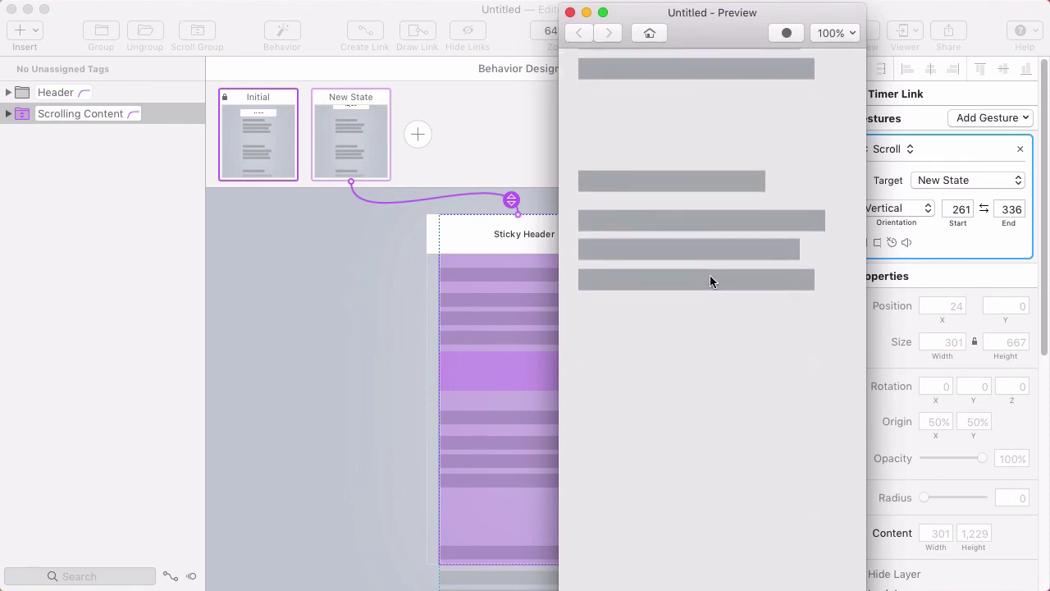
pyautogui.scroll(-3, 717, 110)
pyautogui.scroll(8, 715, 282)
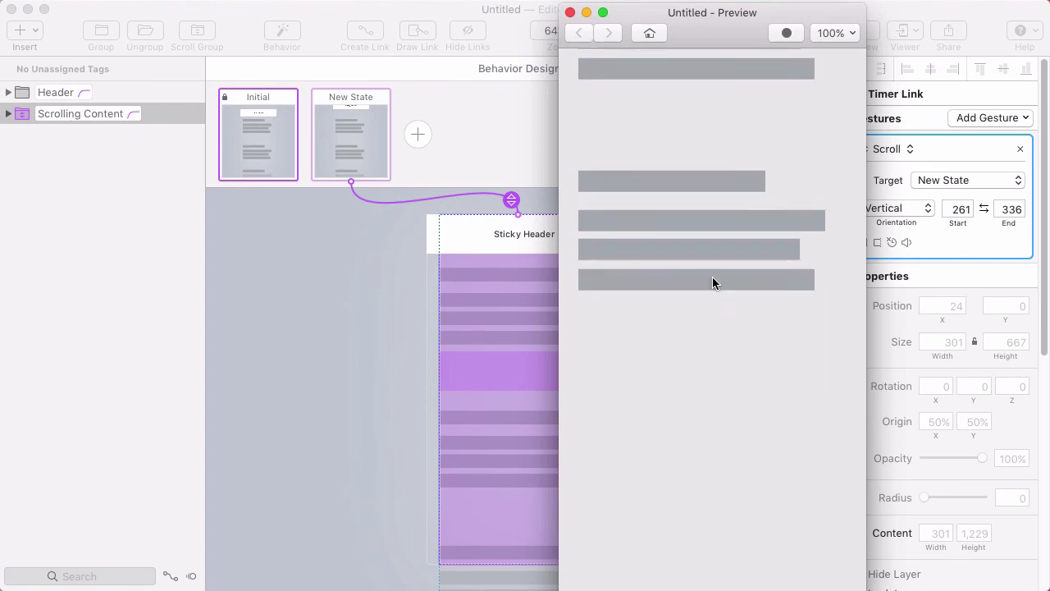